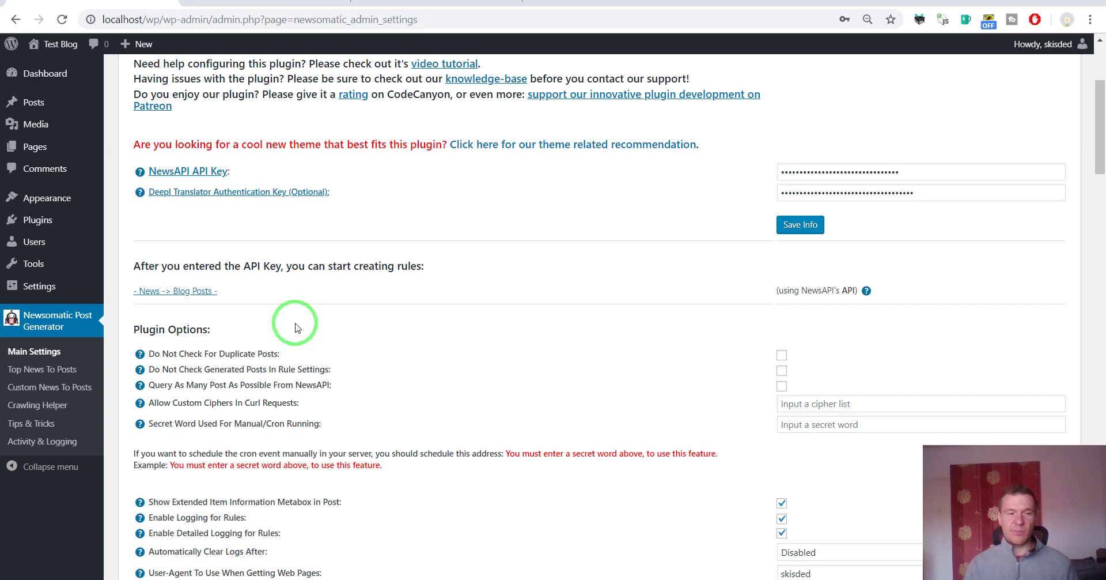
Step: Create and save a Top News To Posts rule with article source Any and a maximum of 5 posts
middle_click(38, 371)
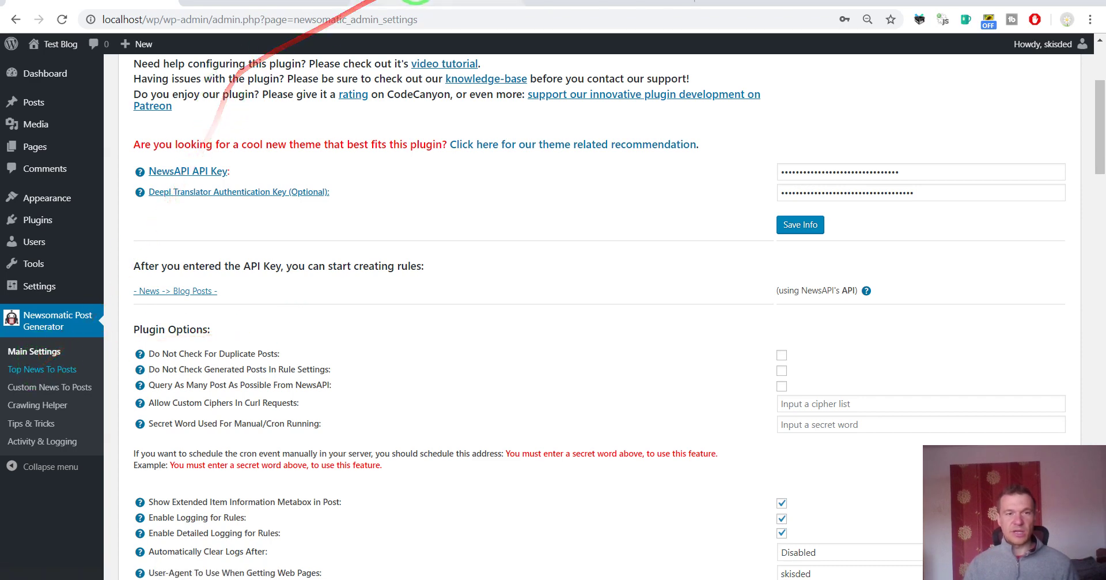
click(416, 2)
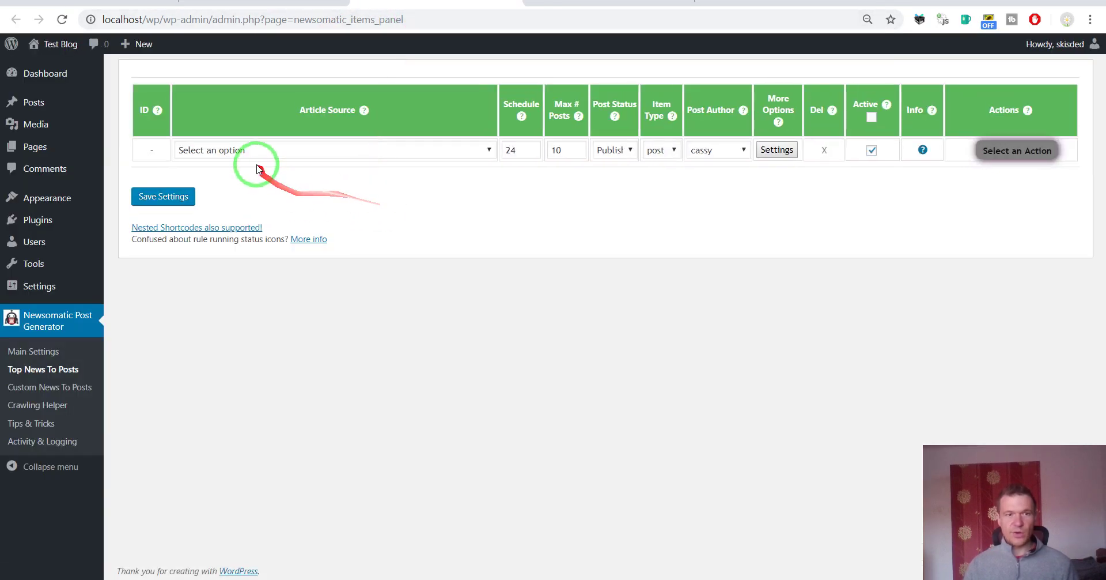
click(257, 152)
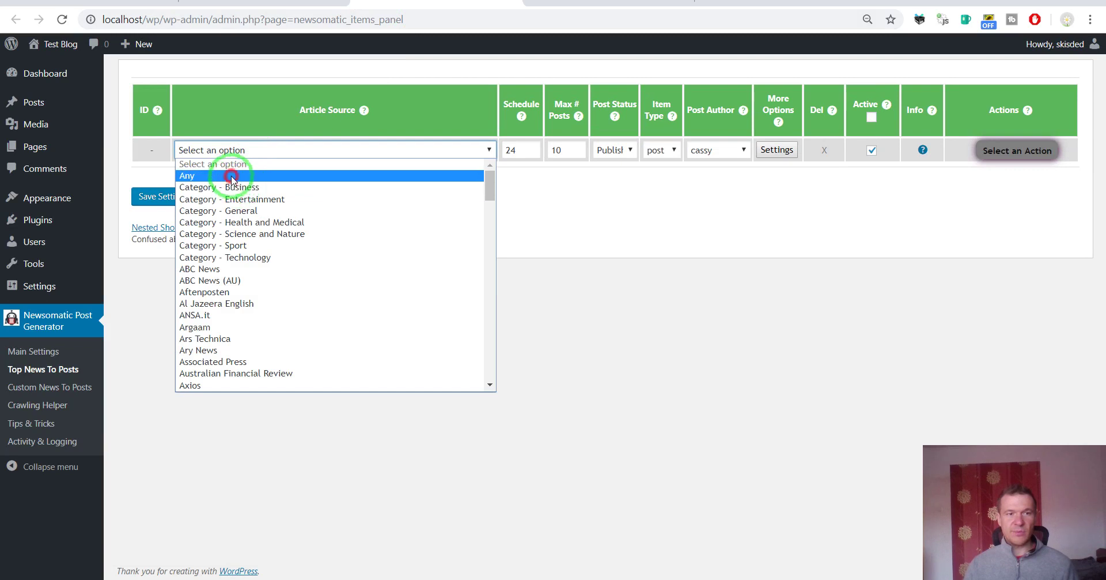
click(231, 175)
double_click(557, 150)
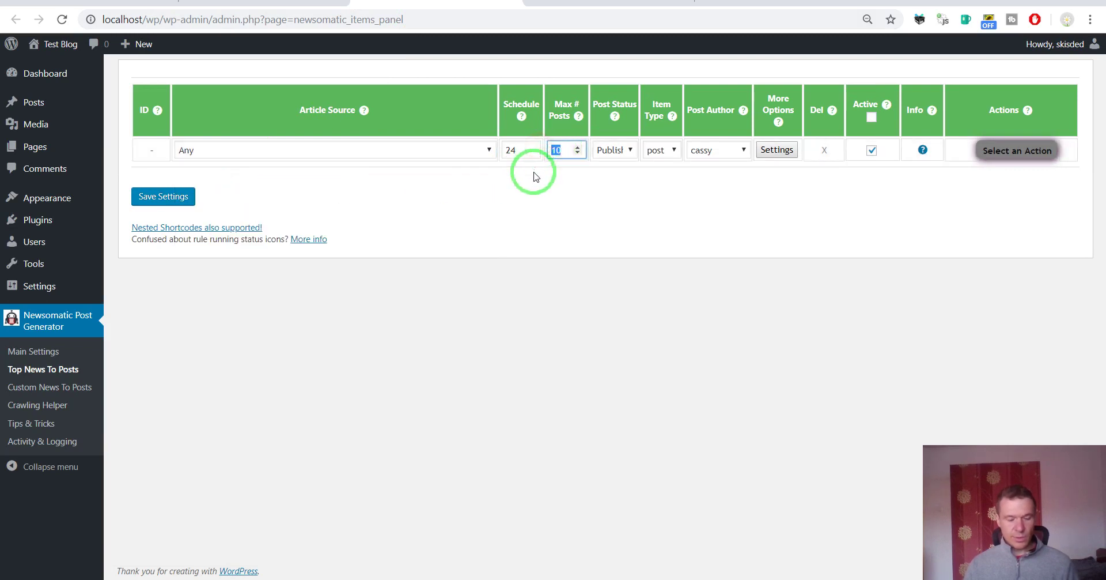
text(5)
click(153, 197)
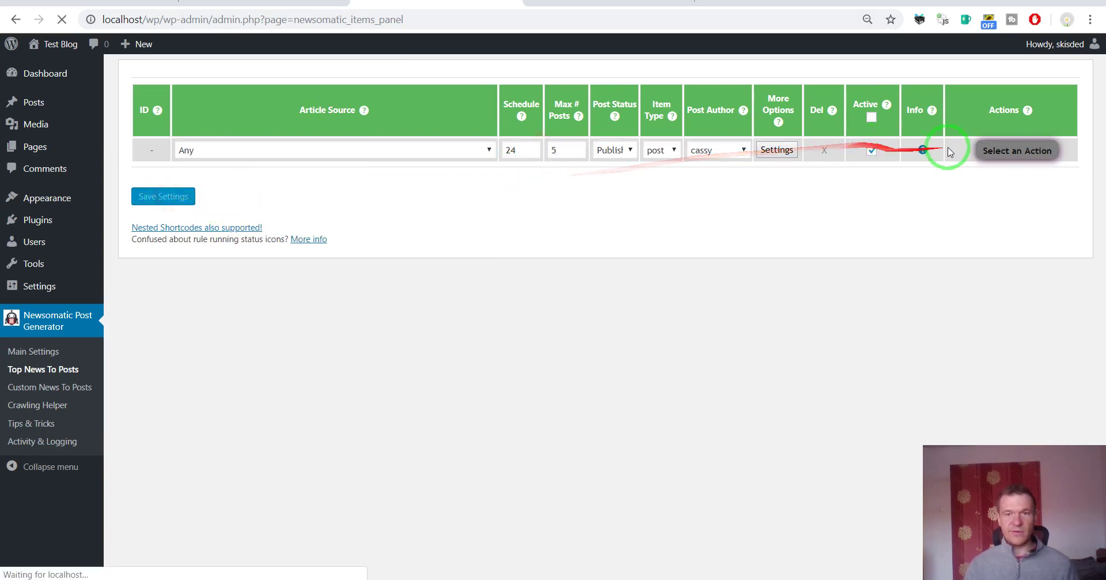
Step: Run the saved Any-source news rule immediately and confirm the run
click(997, 149)
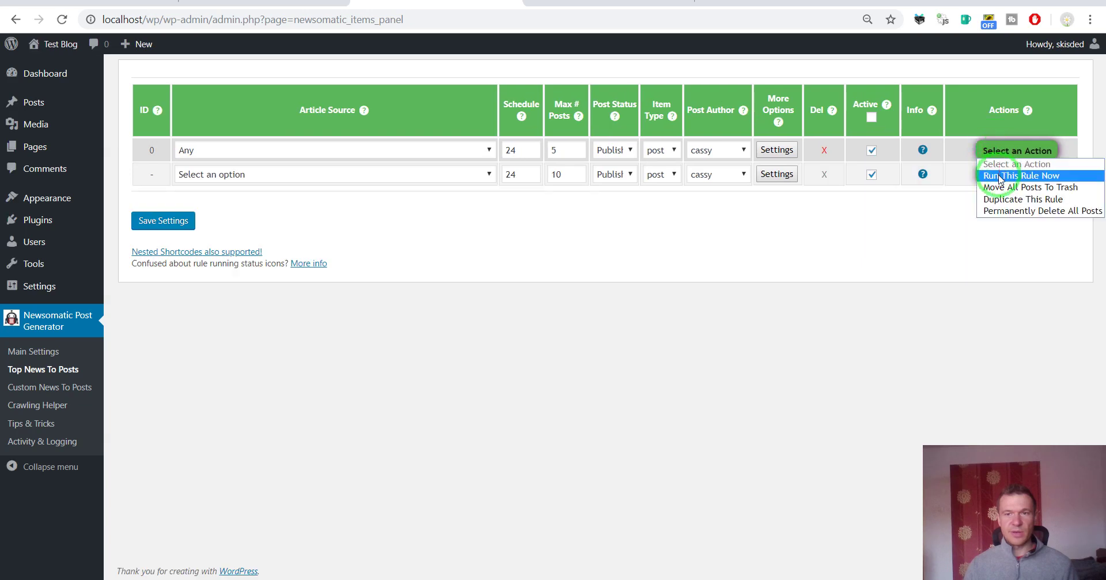
click(999, 177)
key(Return)
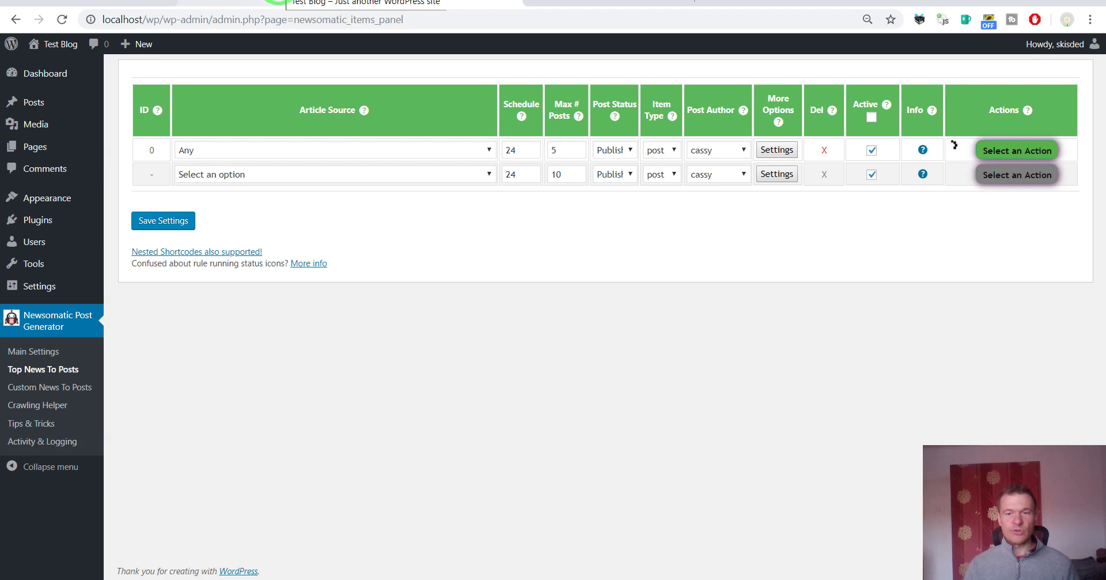
Step: Check the rule's run status, reload the blog's front page and look through the generated posts and their featured images
click(276, 2)
scroll(108, 170, down, 4)
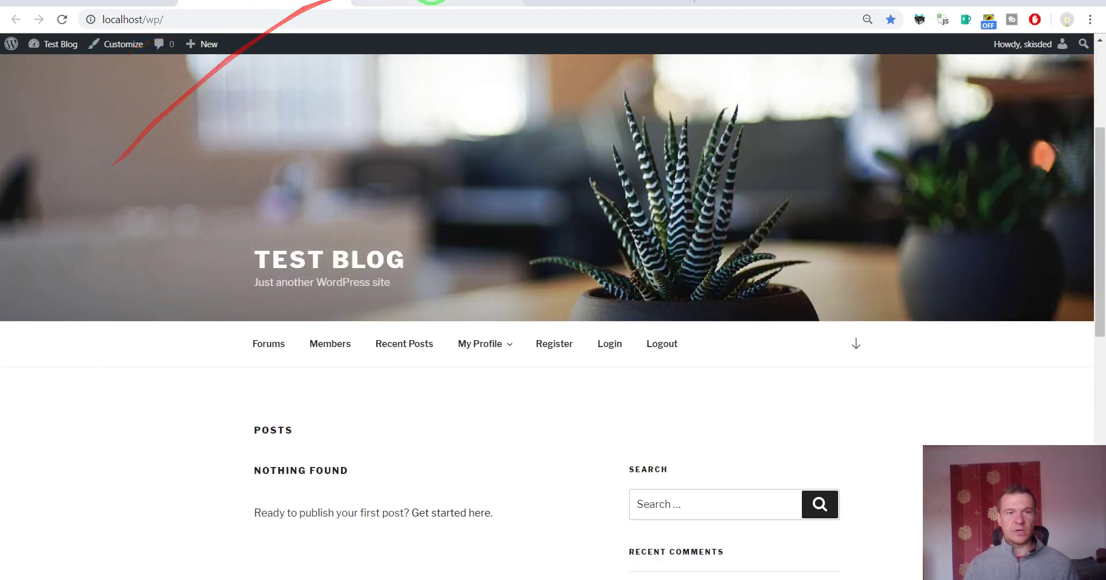
click(436, 3)
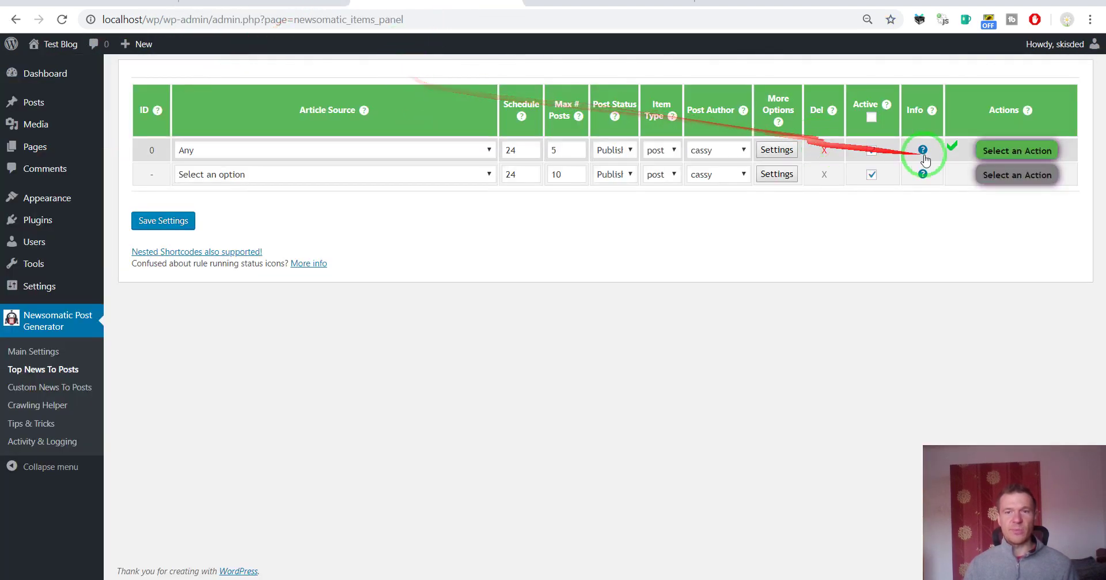
click(271, 3)
click(61, 19)
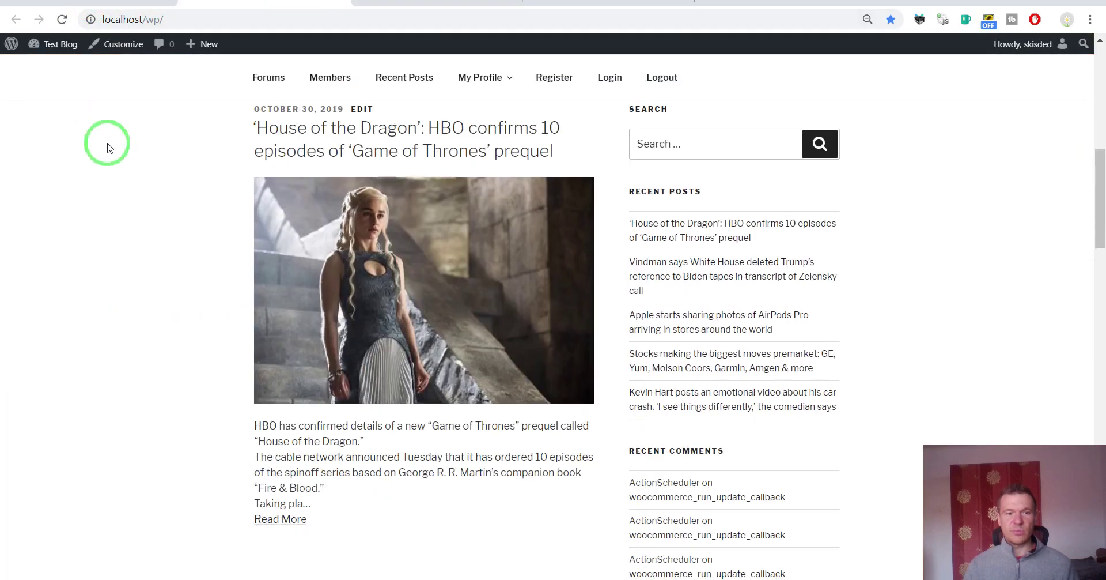
scroll(337, 245, down, 20)
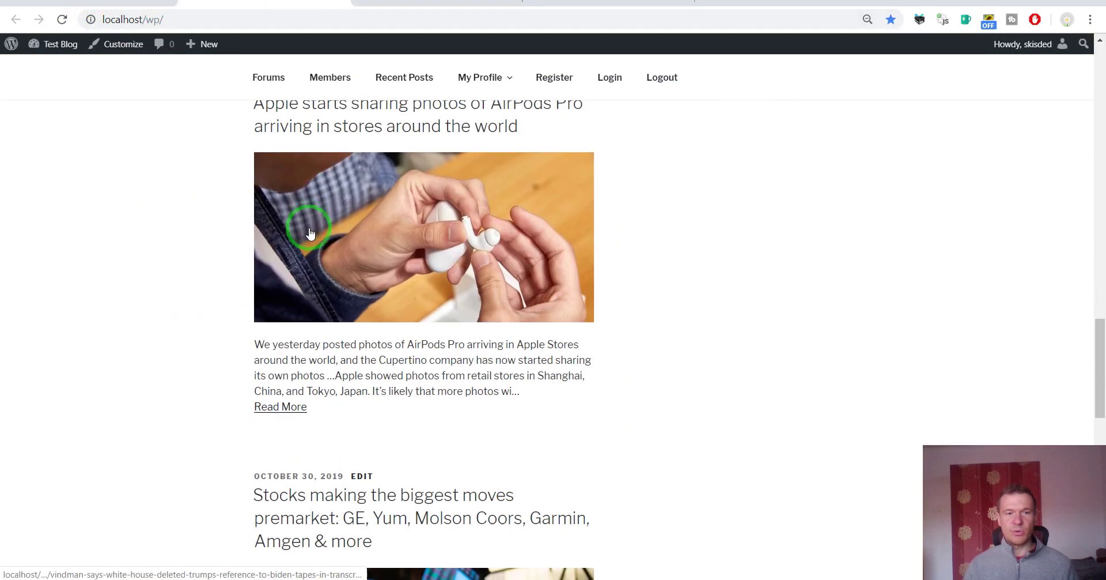
scroll(309, 232, up, 15)
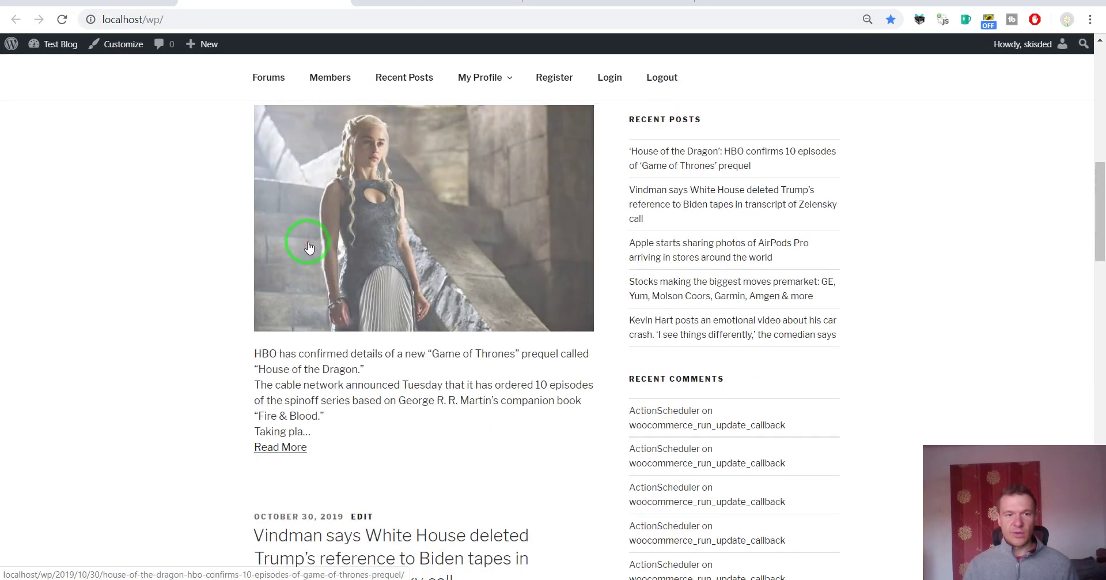
Step: Inspect the source markup of the 'House of the Dragon' post's featured image, including its image URL, and close the inspector
right_click(310, 243)
click(362, 466)
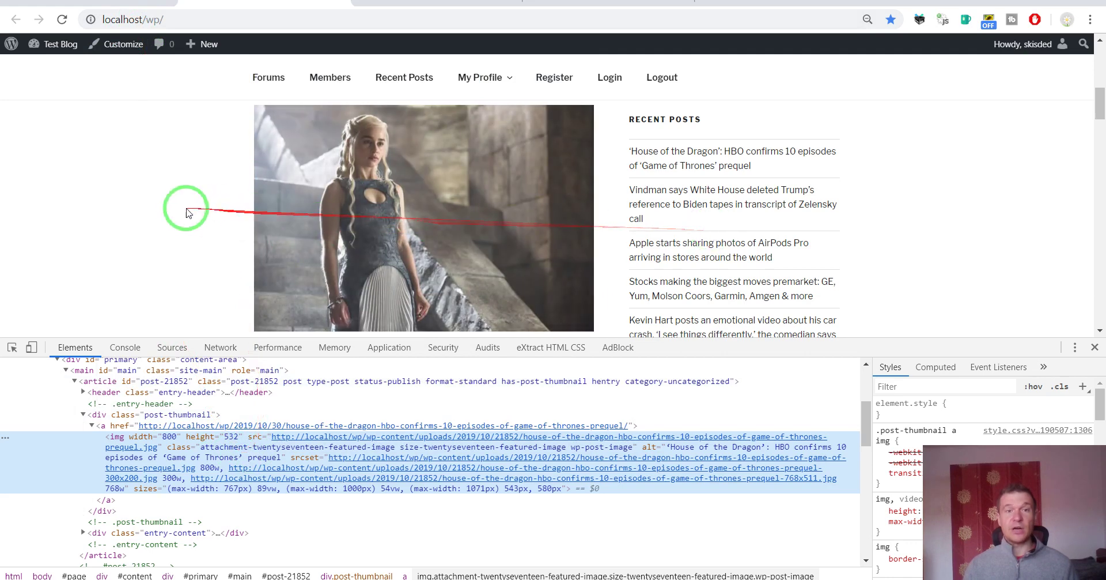
scroll(181, 210, down, 2)
scroll(181, 210, up, 3)
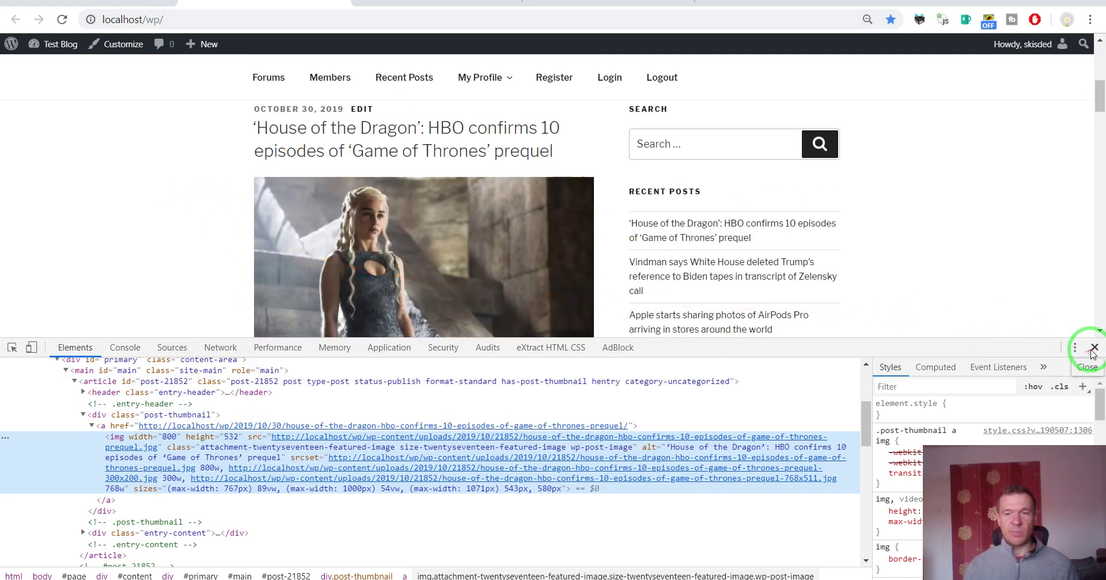
click(1094, 348)
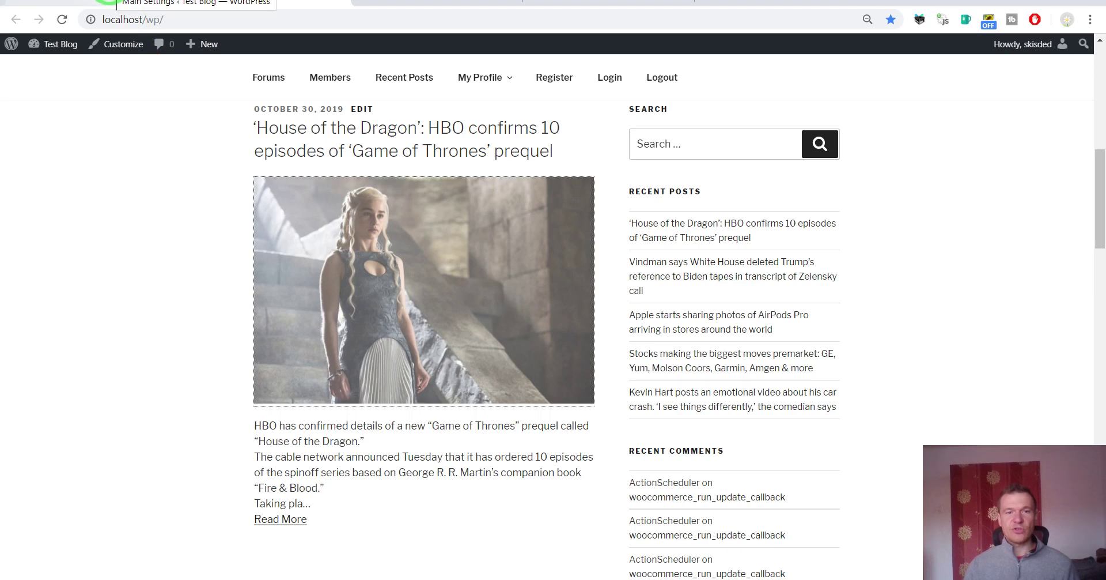
Step: Find the Do Not Copy Featured Image Locally option in the plugin's main settings, enable it and save the settings
click(110, 2)
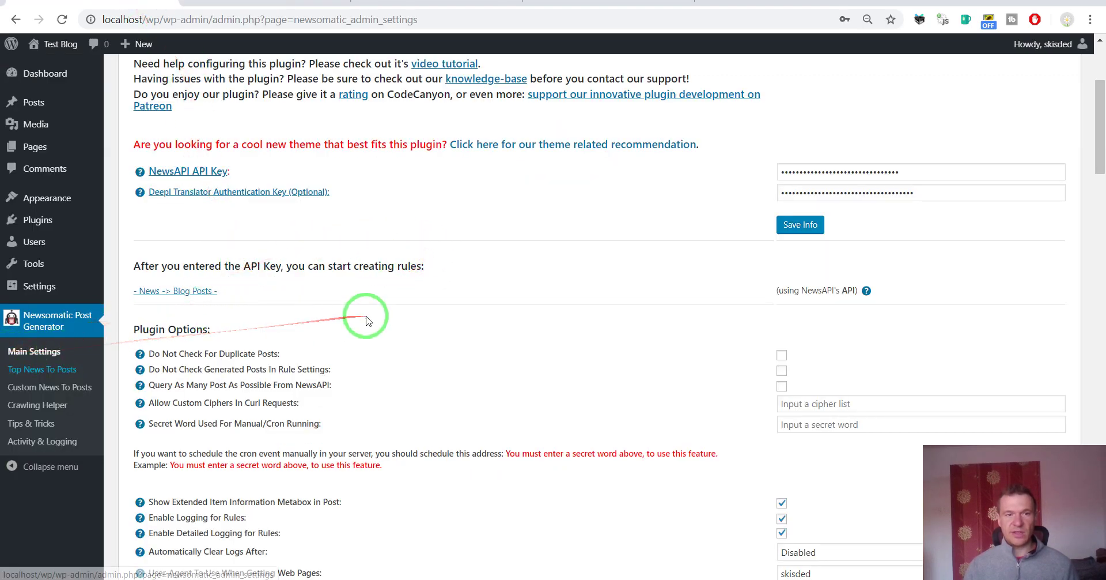
key(ctrl+f)
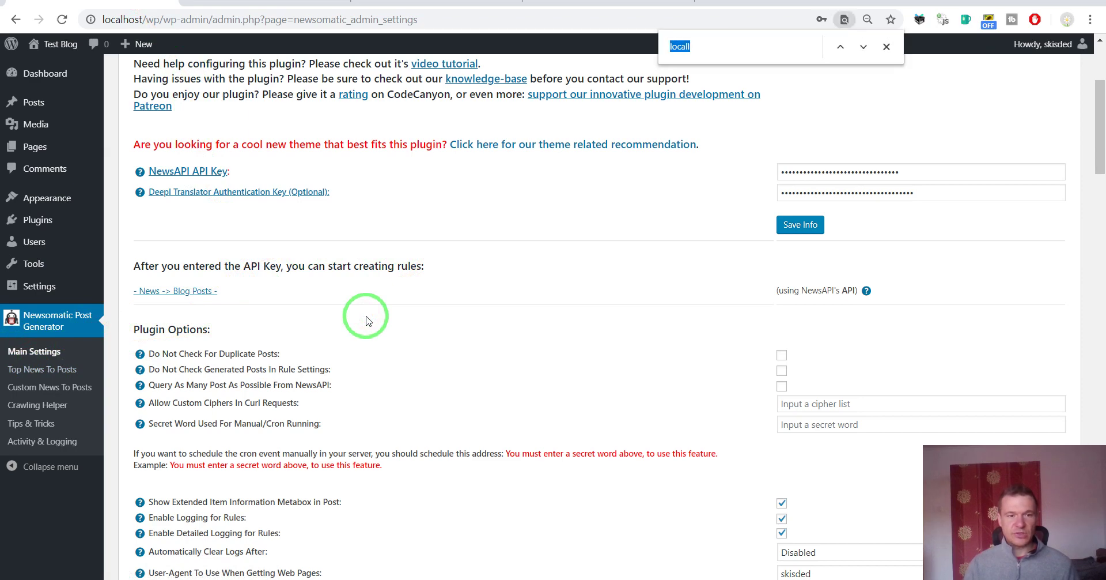
text(loc)
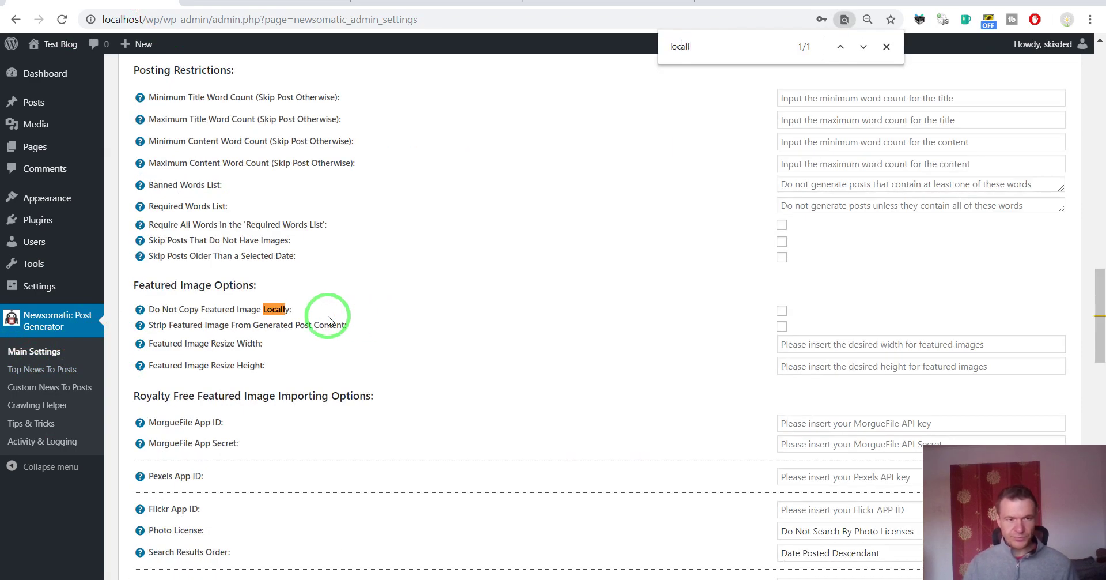
drag(150, 312, 292, 307)
key(ctrl+f)
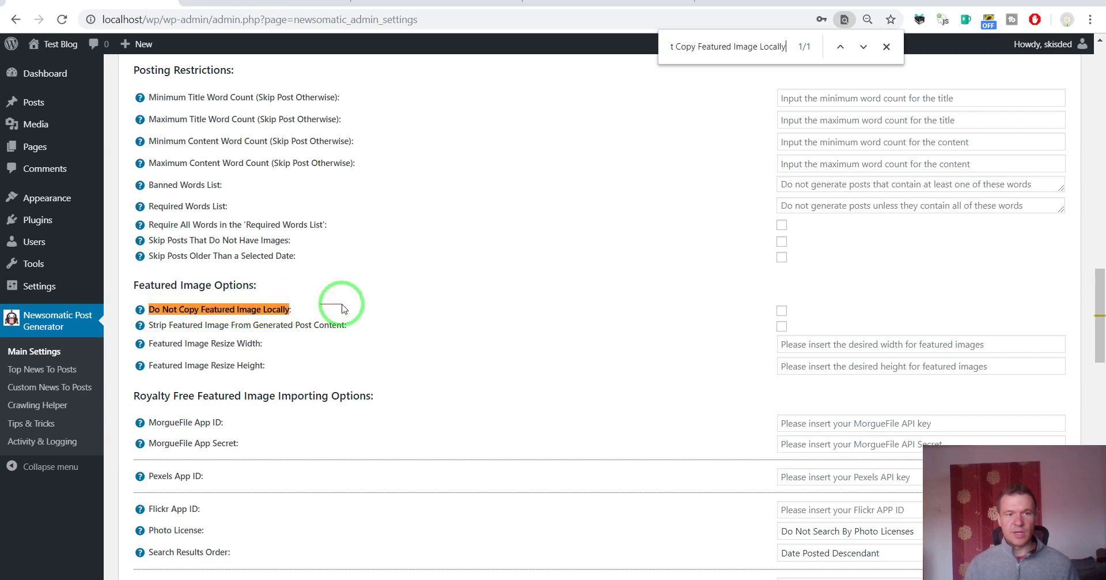
click(886, 46)
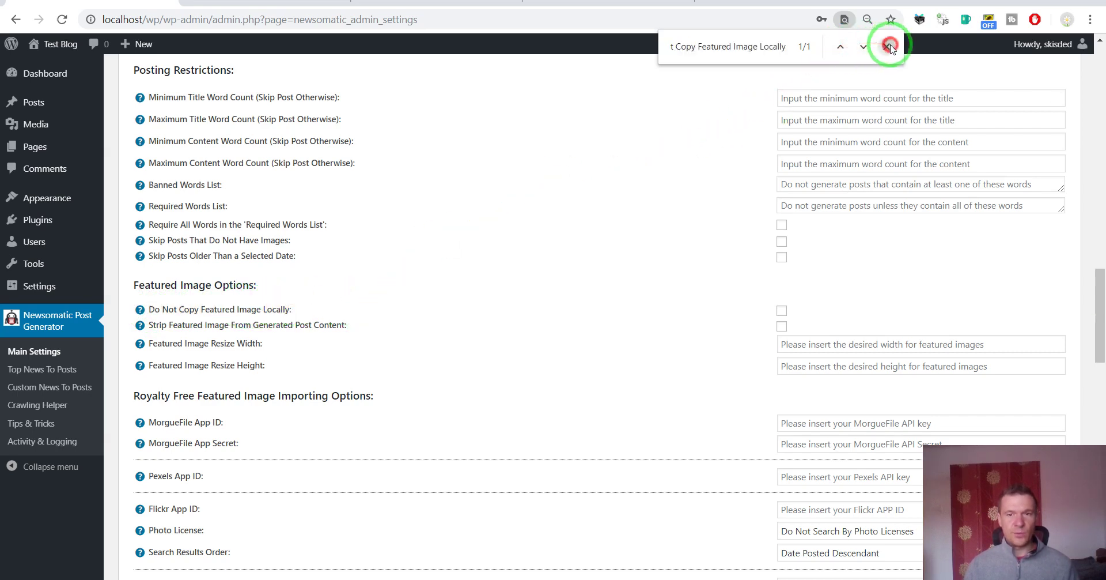
click(782, 310)
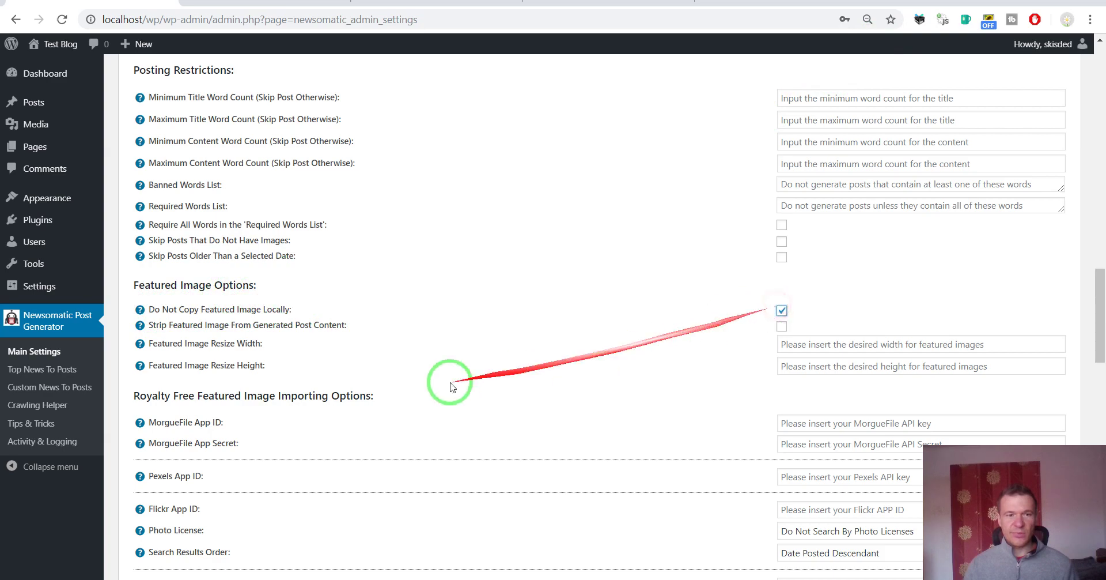
scroll(403, 380, down, 15)
click(162, 502)
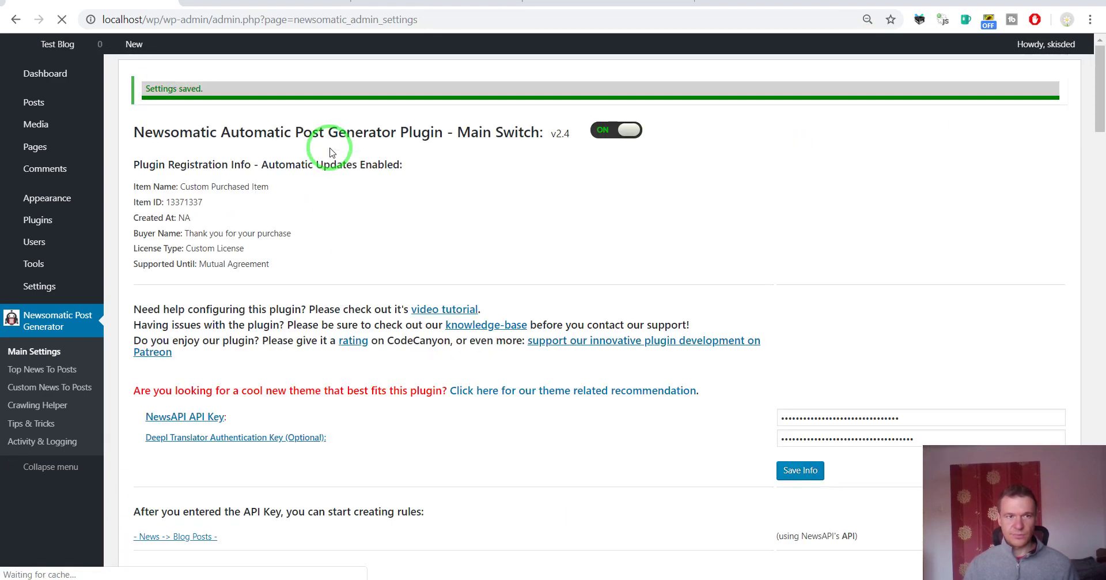
Step: Permanently delete all posts generated by the Any-source rule in Top News To Posts and confirm the deletion
click(242, 3)
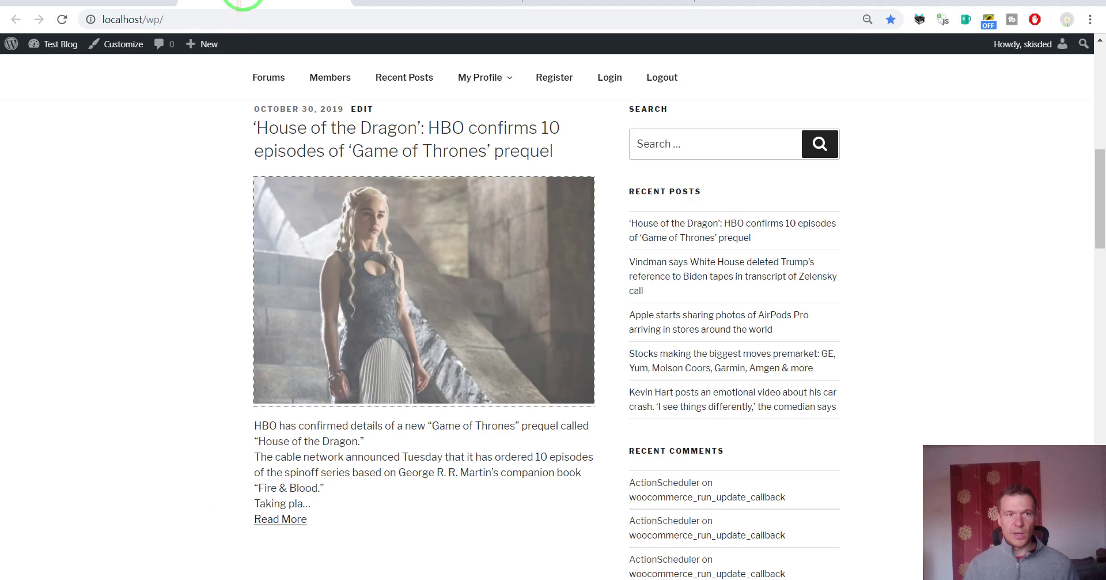
click(61, 20)
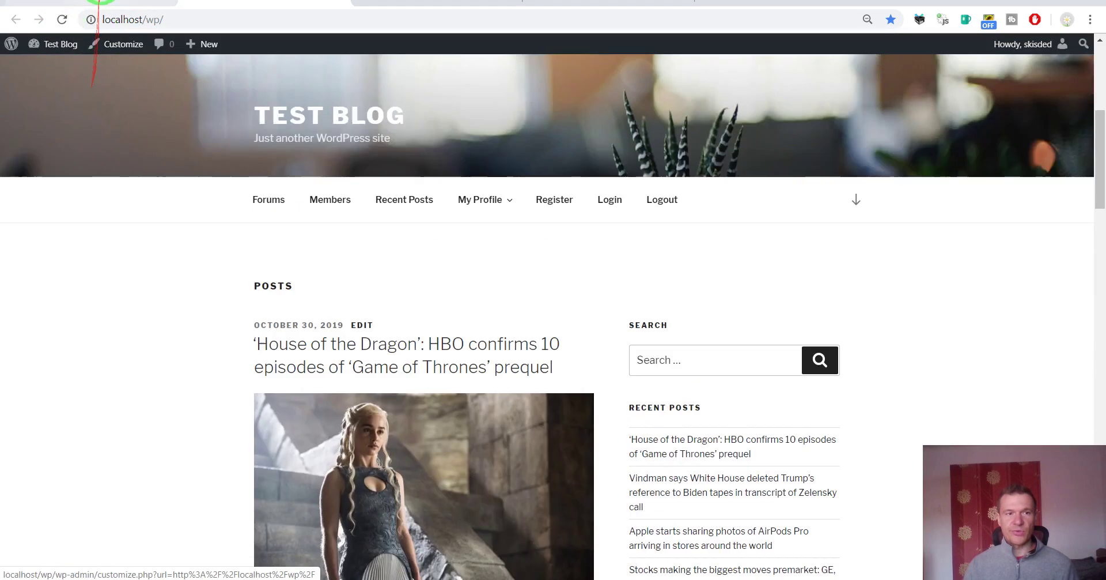
click(112, 3)
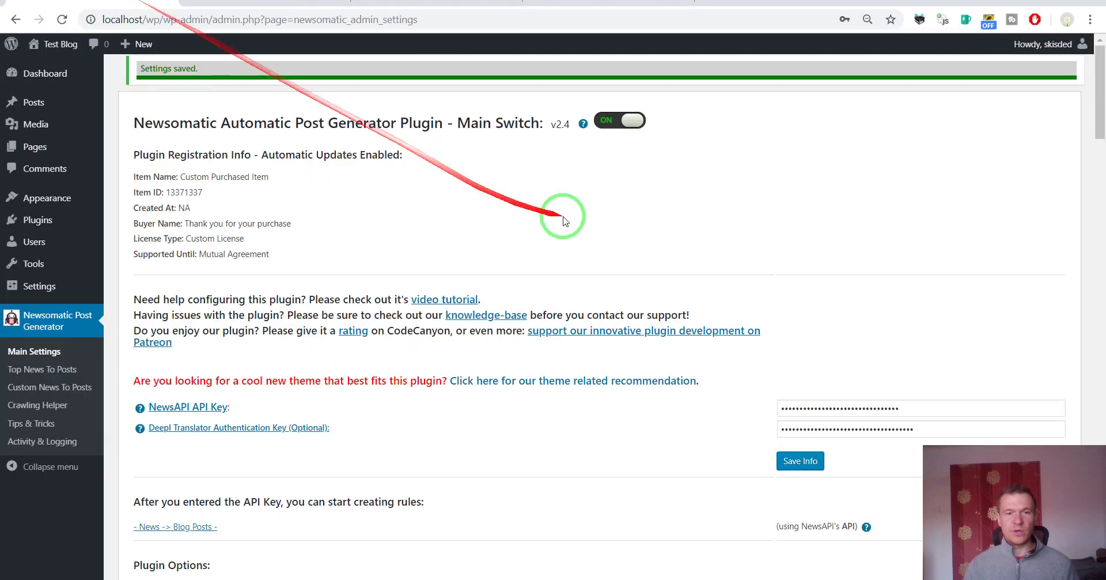
click(43, 376)
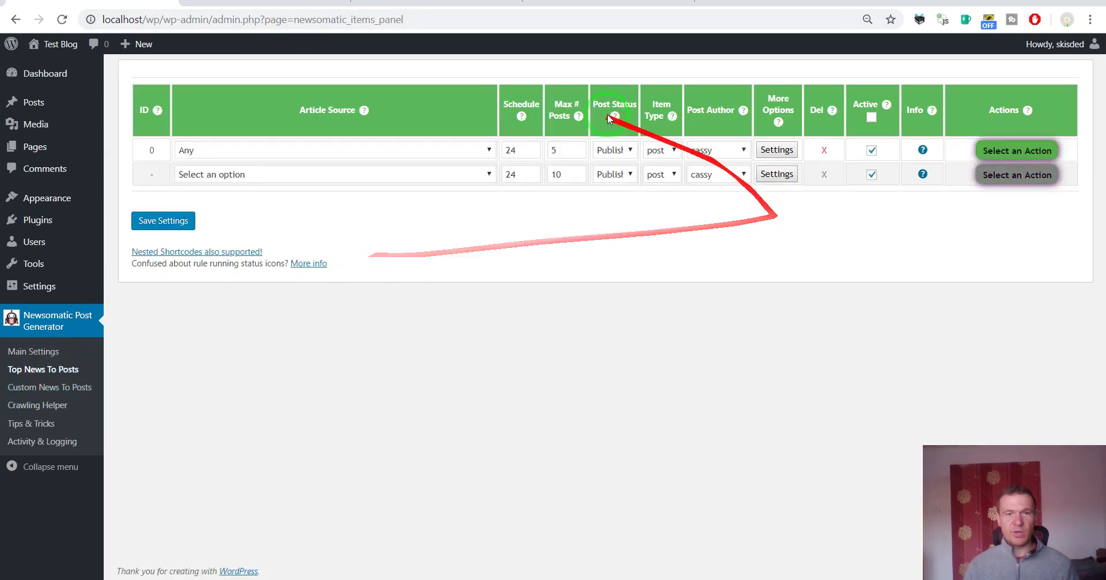
click(289, 2)
scroll(289, 370, down, 3)
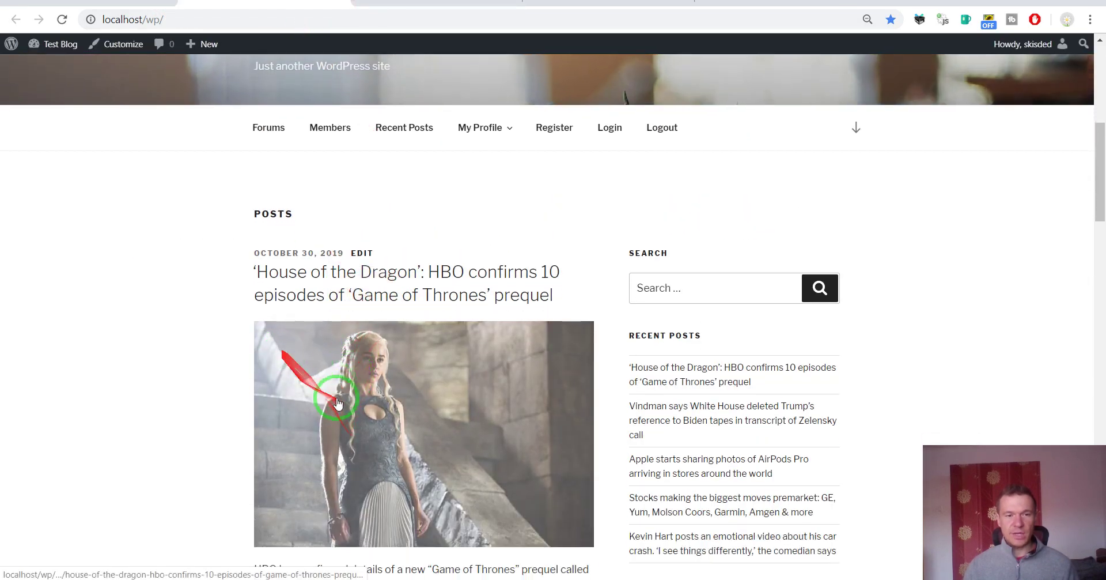
click(113, 2)
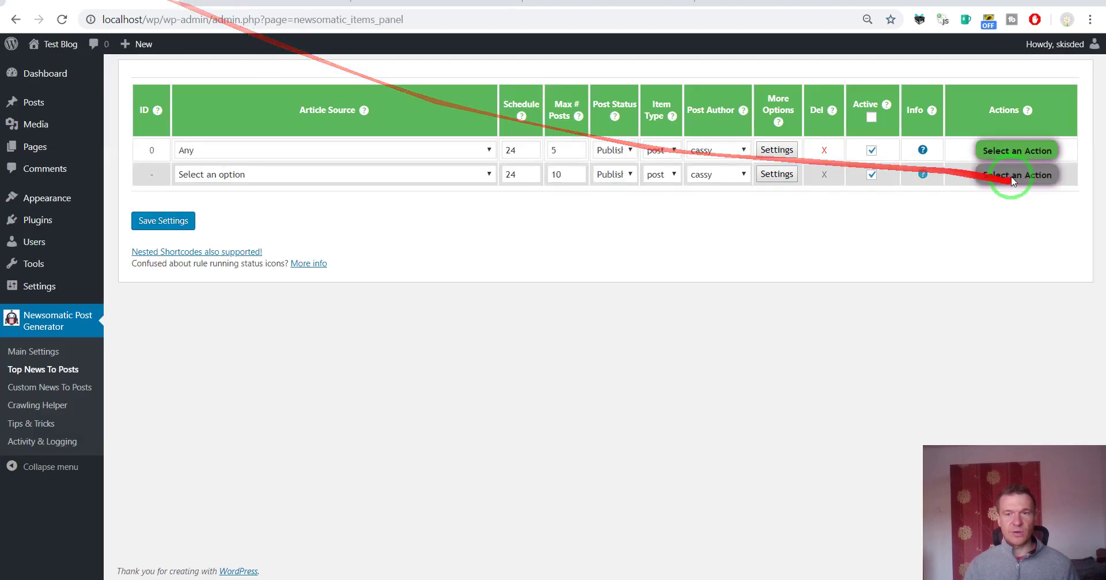
click(1012, 151)
click(1008, 211)
key(Return)
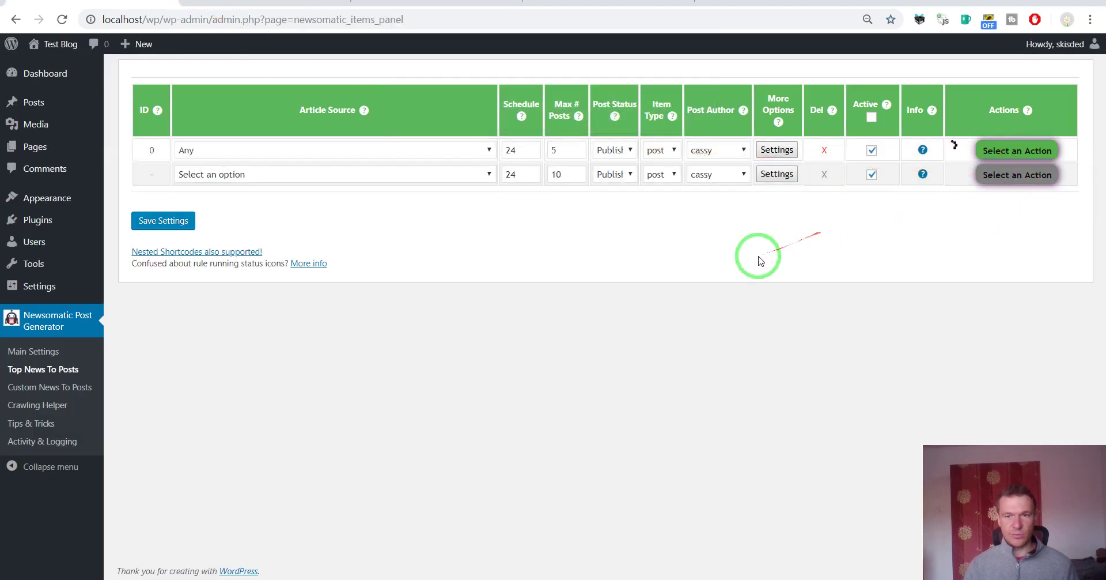
Step: Reload the blog's front page to check that the generated posts are gone, and return to the rules list
click(289, 2)
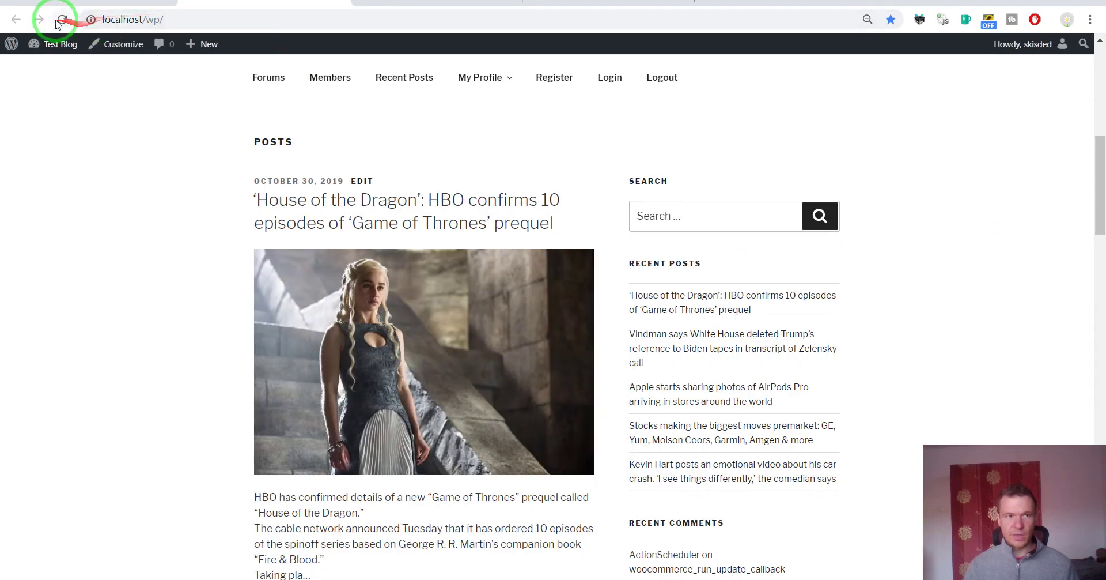
click(65, 19)
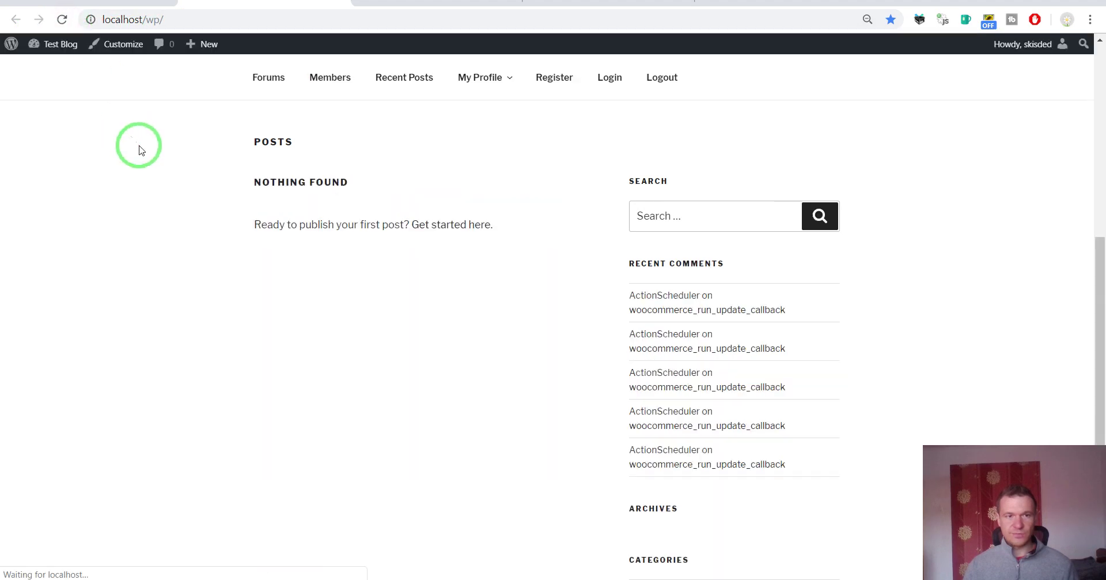
click(138, 2)
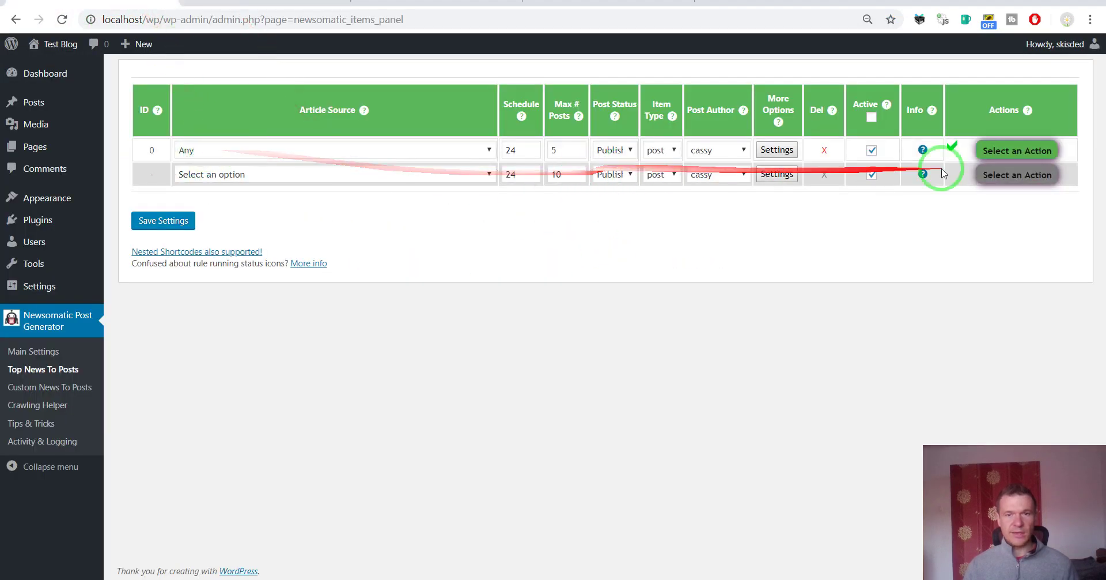
Step: Run the Any-source rule again with the new featured image setting and go back to the blog's front page
click(1017, 151)
click(1018, 176)
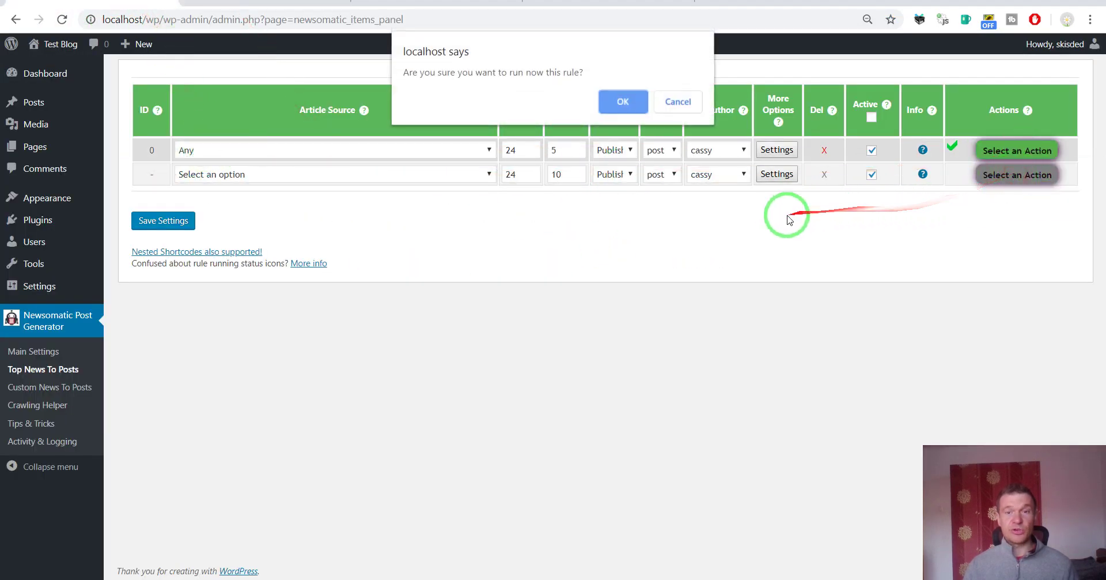
key(Return)
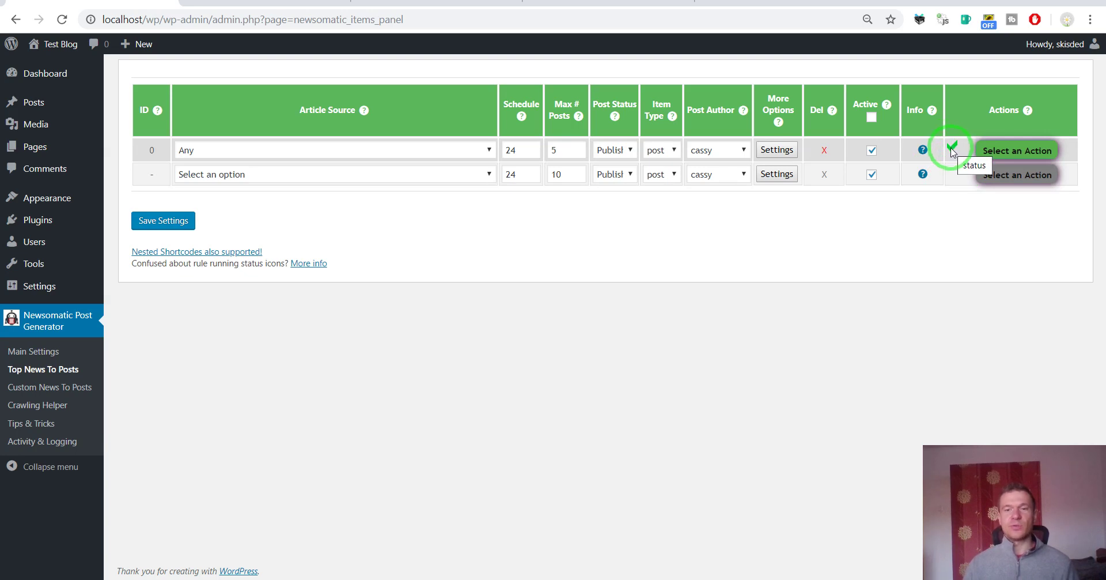
click(276, 7)
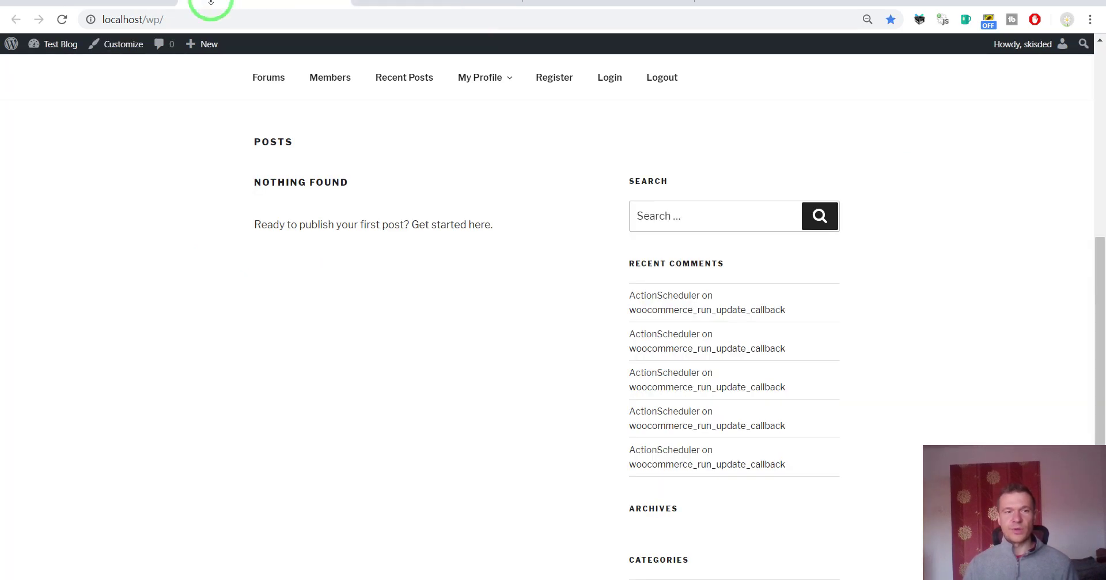
Step: Reload the blog's front page and look through the newly generated posts and their featured images
click(63, 20)
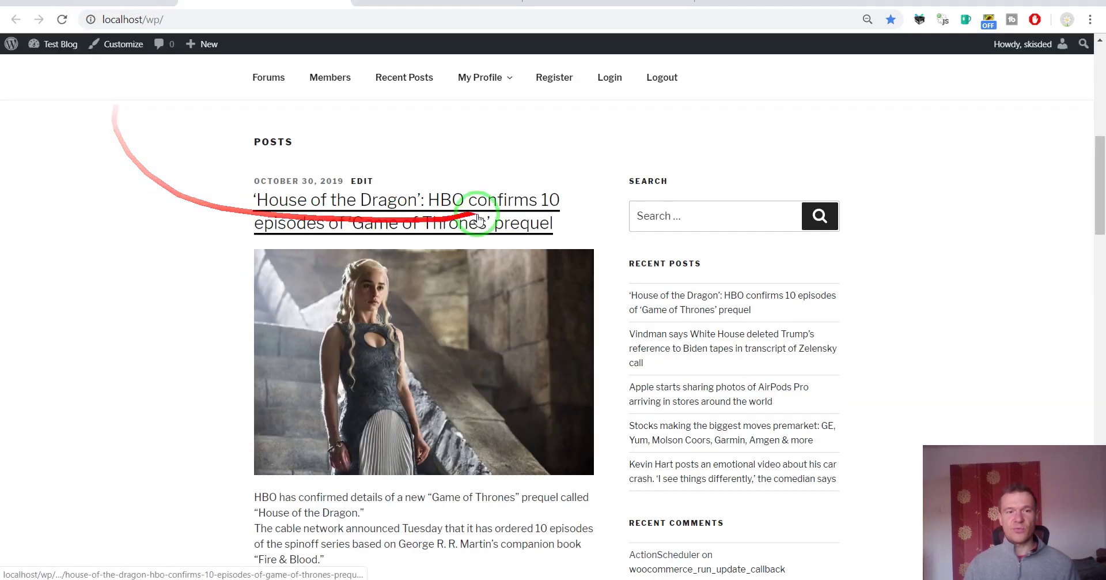
scroll(144, 275, down, 6)
scroll(144, 274, down, 14)
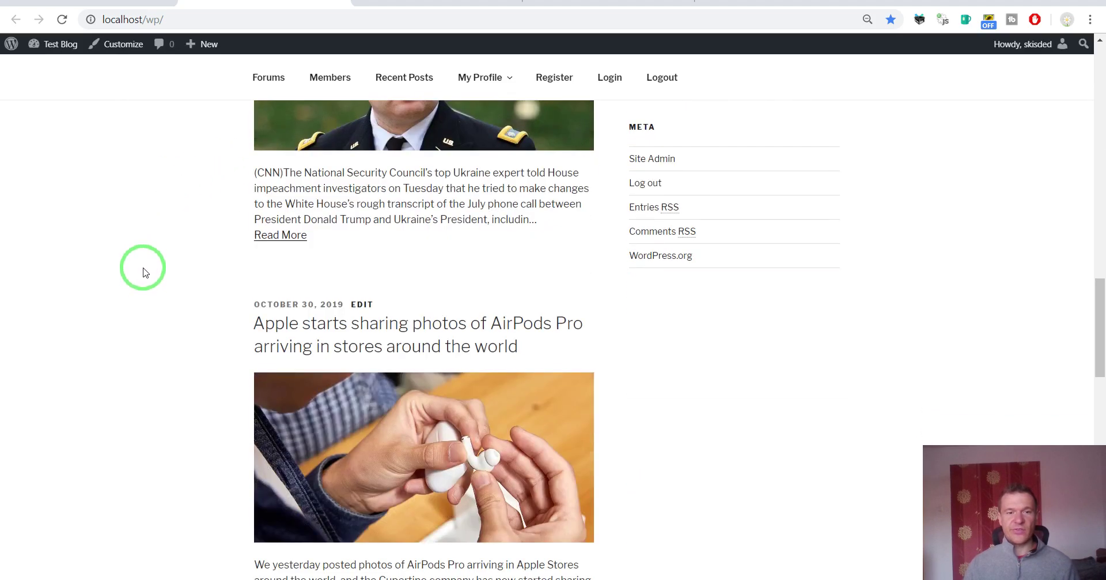
scroll(145, 271, up, 16)
scroll(143, 266, up, 6)
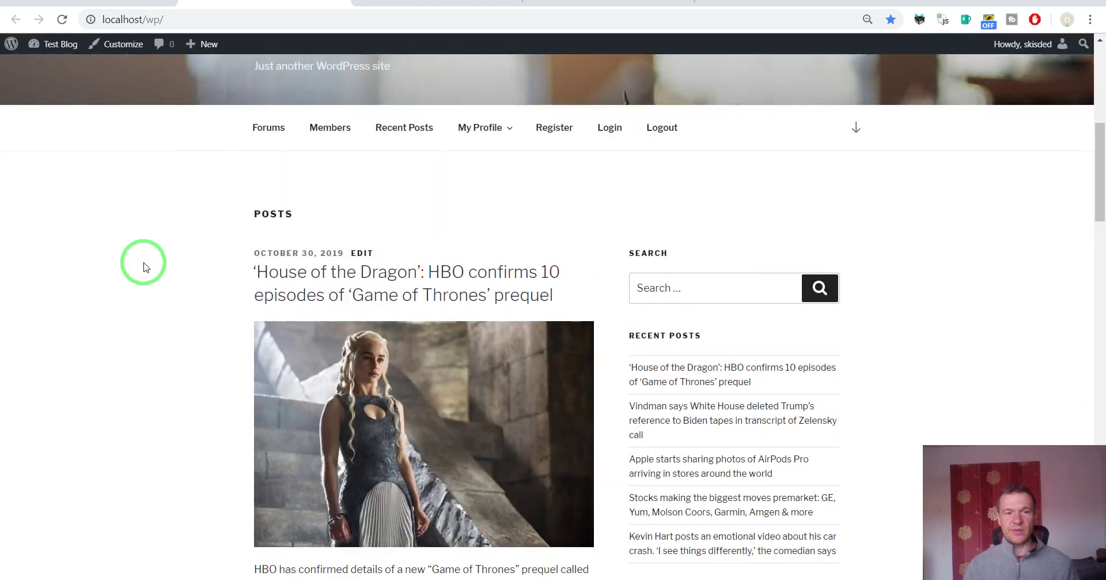
Step: Inspect the featured image of the 'House of the Dragon' post in the page code to check its source URL
scroll(144, 266, down, 2)
right_click(315, 273)
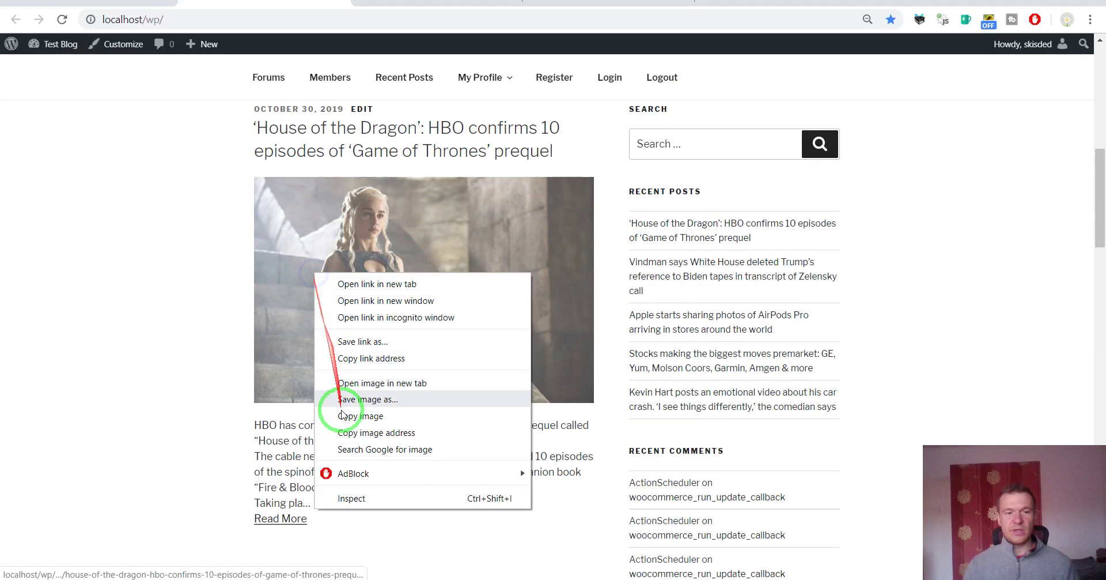
click(355, 498)
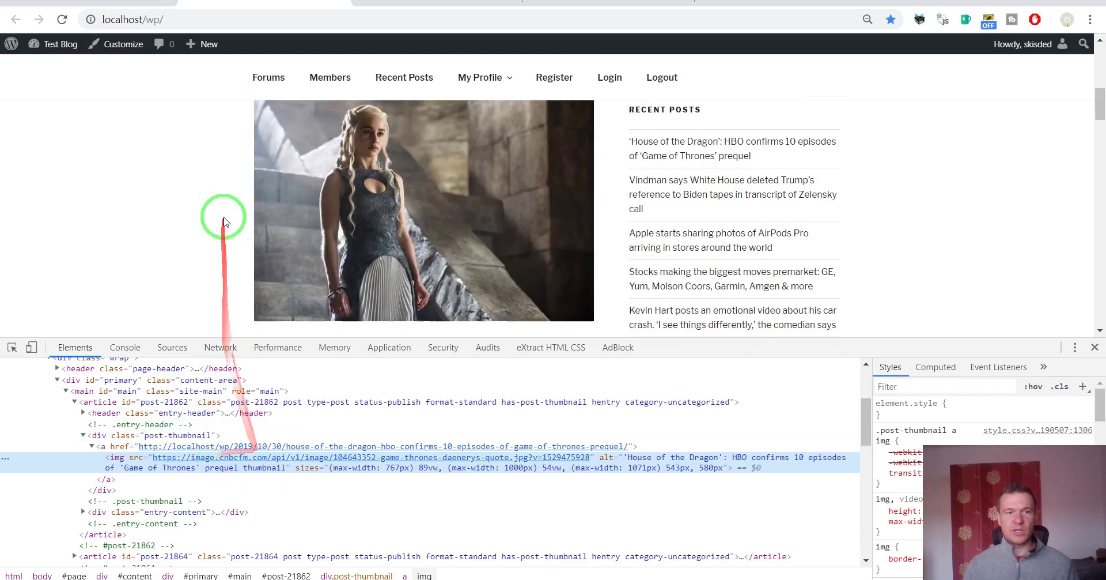
scroll(222, 218, down, 10)
scroll(223, 217, up, 7)
Step: Inspect the featured image of the White House transcript post to check where it is hosted
right_click(272, 213)
click(177, 256)
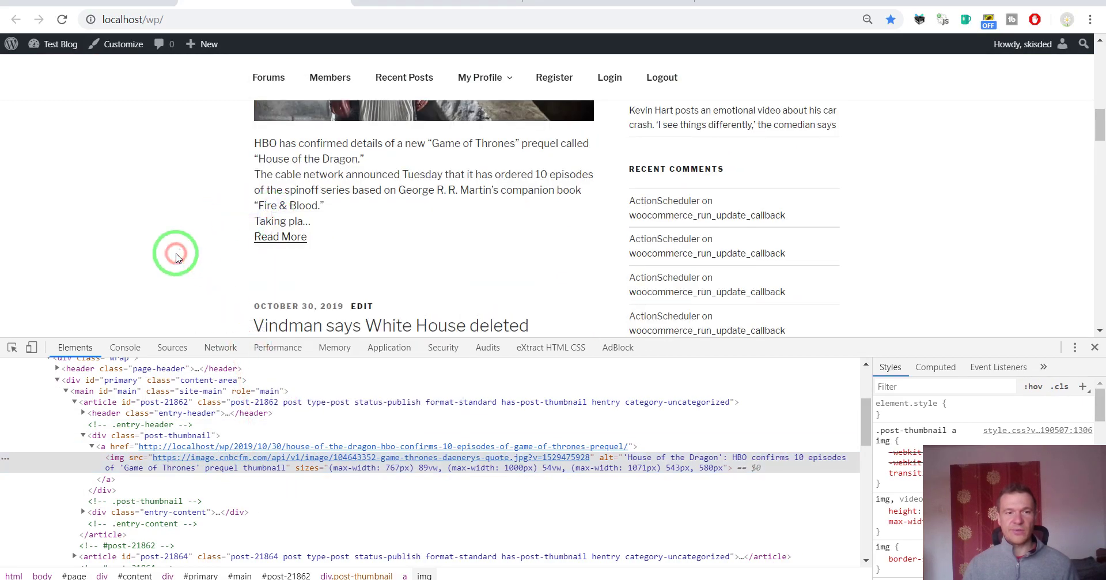
scroll(184, 248, up, 4)
scroll(124, 245, down, 7)
scroll(173, 236, down, 5)
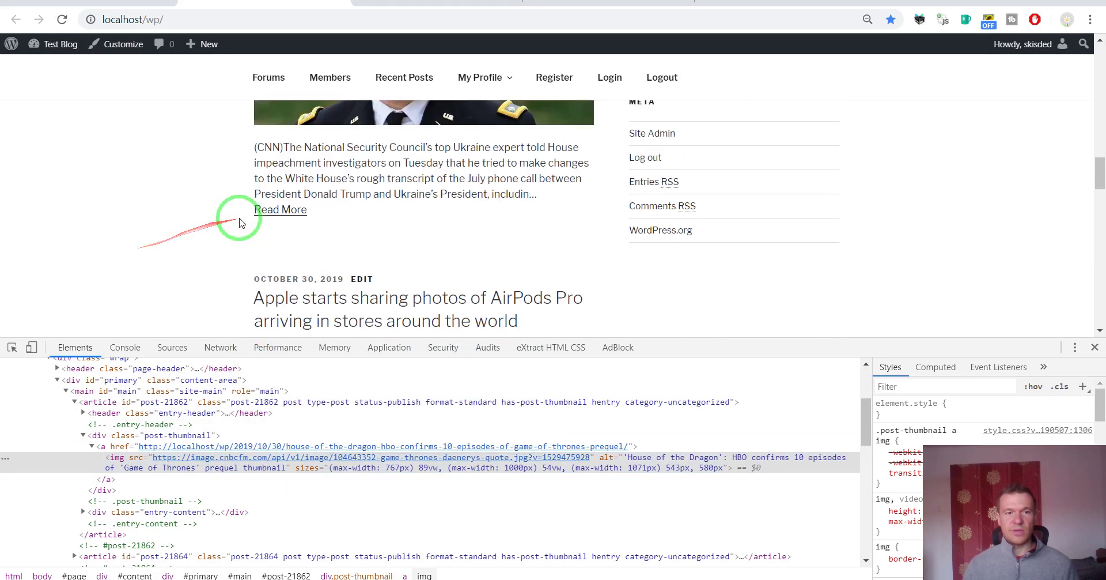
scroll(236, 213, up, 2)
right_click(339, 189)
click(380, 413)
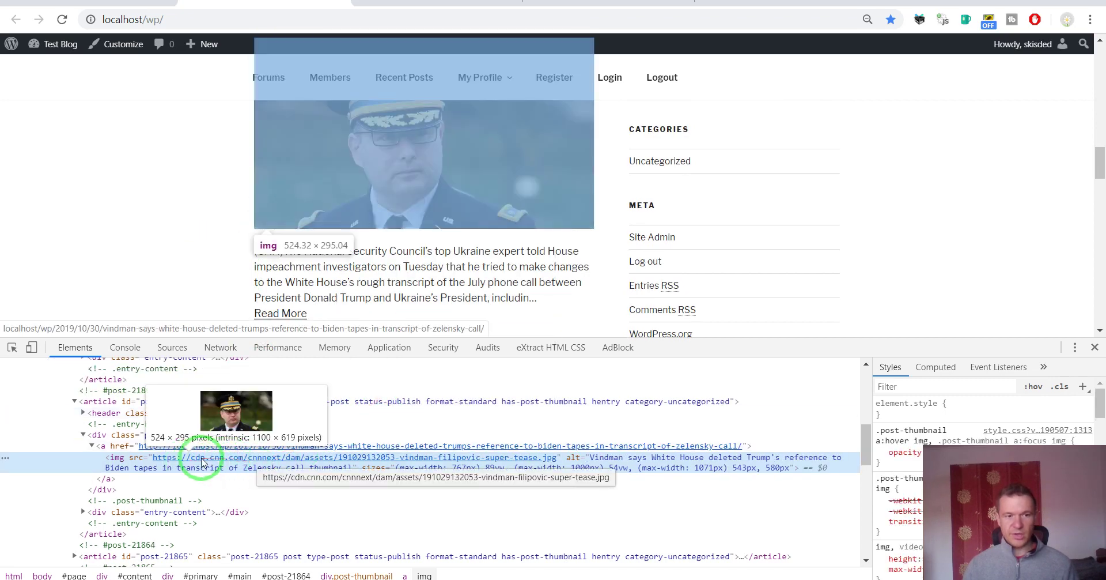
Step: Inspect the featured image of the AirPods Pro post to check its source URL
scroll(87, 180, down, 3)
scroll(87, 180, up, 1)
right_click(290, 130)
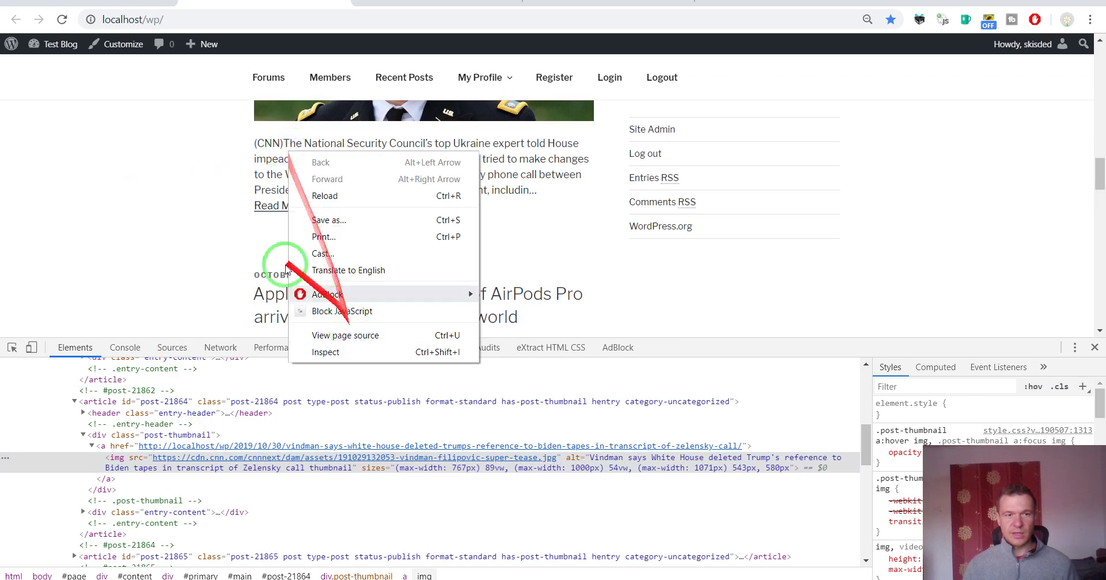
click(193, 193)
scroll(193, 192, down, 4)
right_click(313, 163)
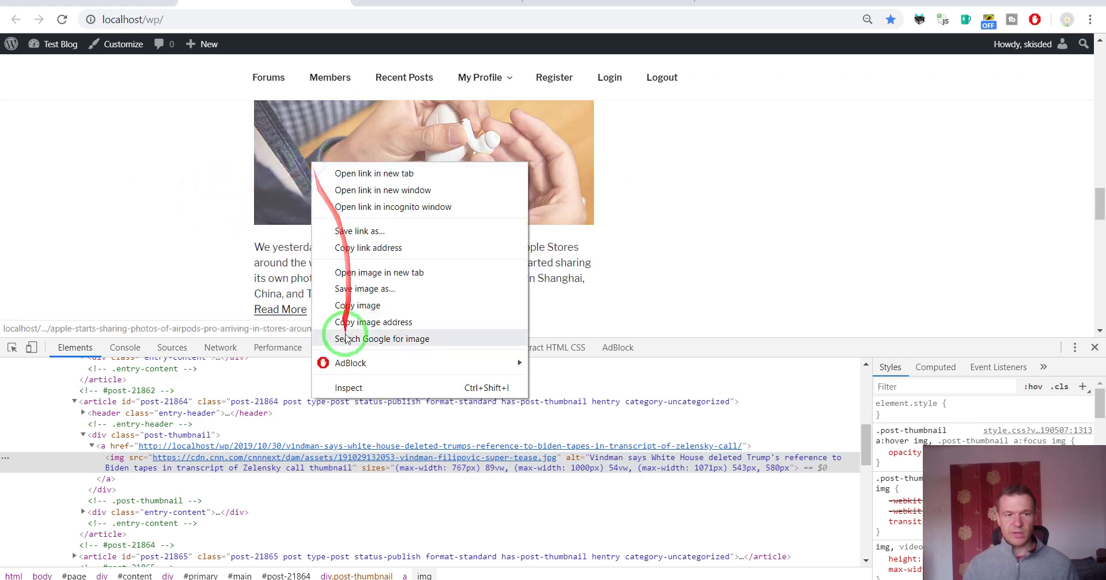
click(347, 388)
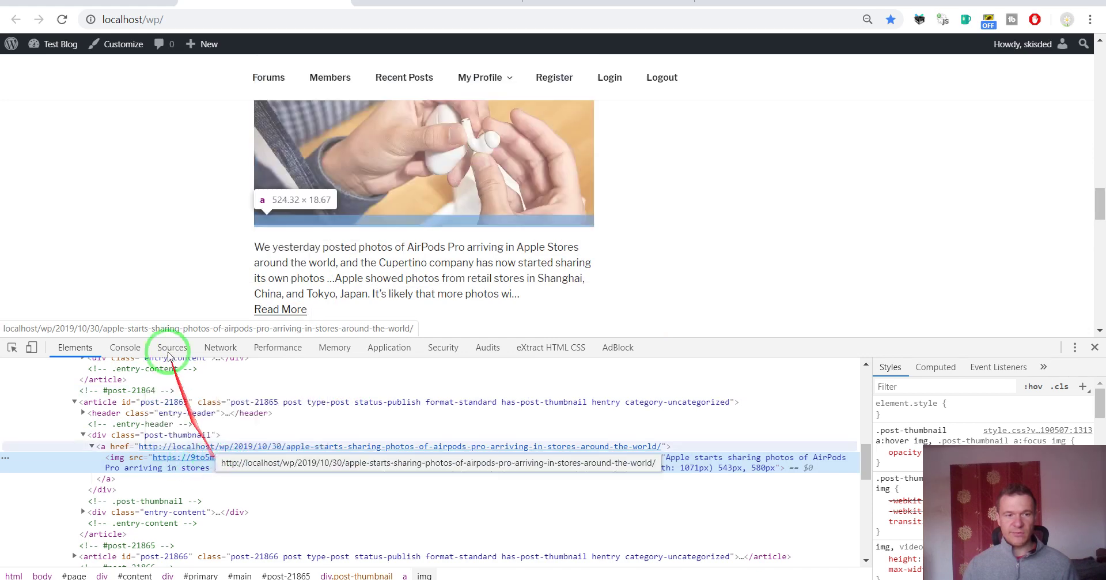
Step: Inspect the source URL of the premarket stocks post's featured image, and close the developer tools
click(111, 192)
scroll(124, 201, down, 4)
scroll(126, 205, down, 2)
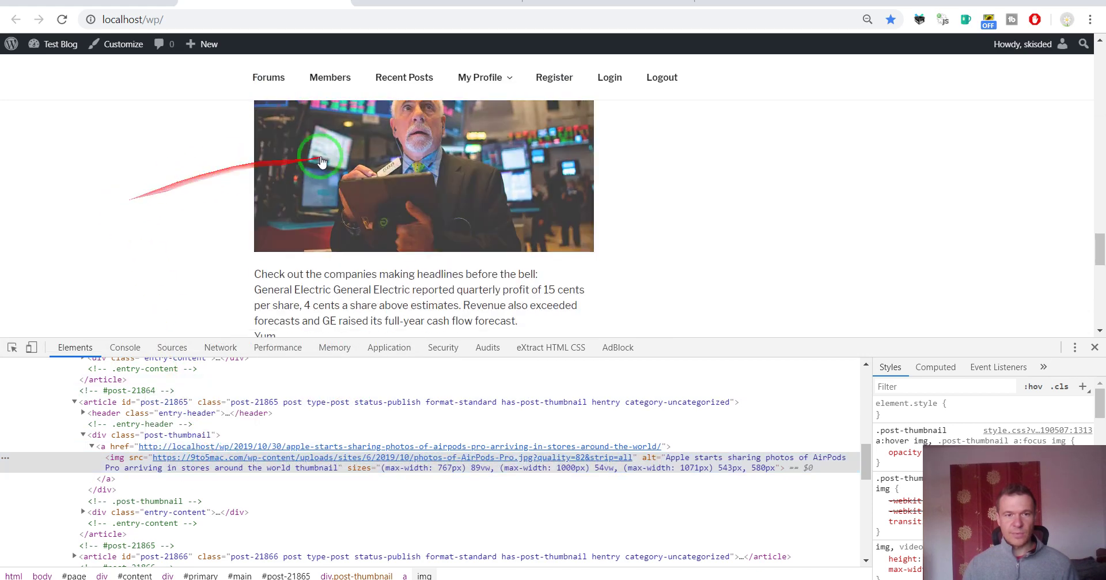
right_click(345, 151)
click(363, 379)
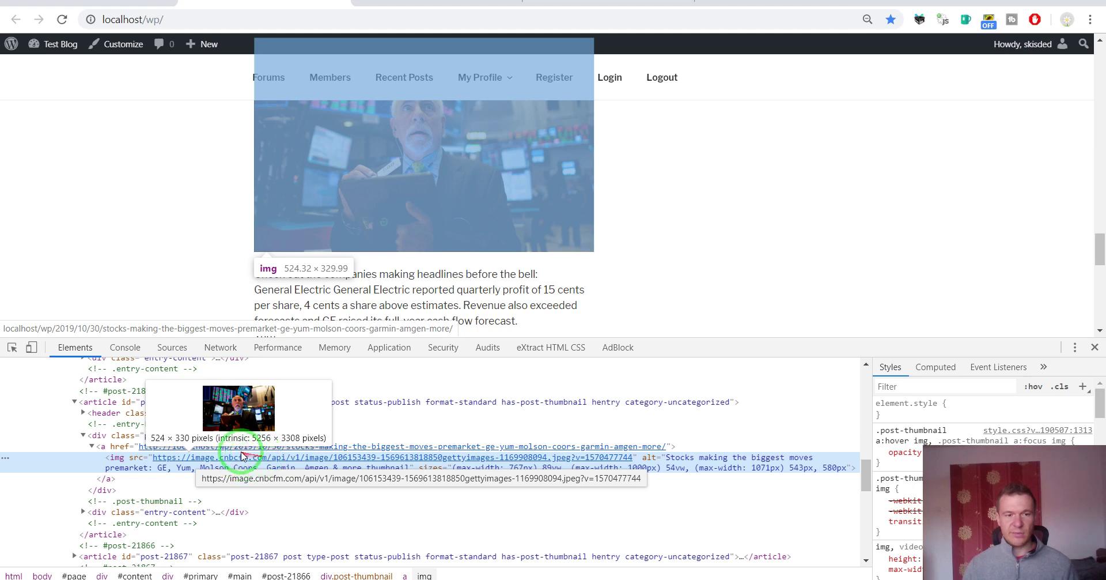
click(125, 246)
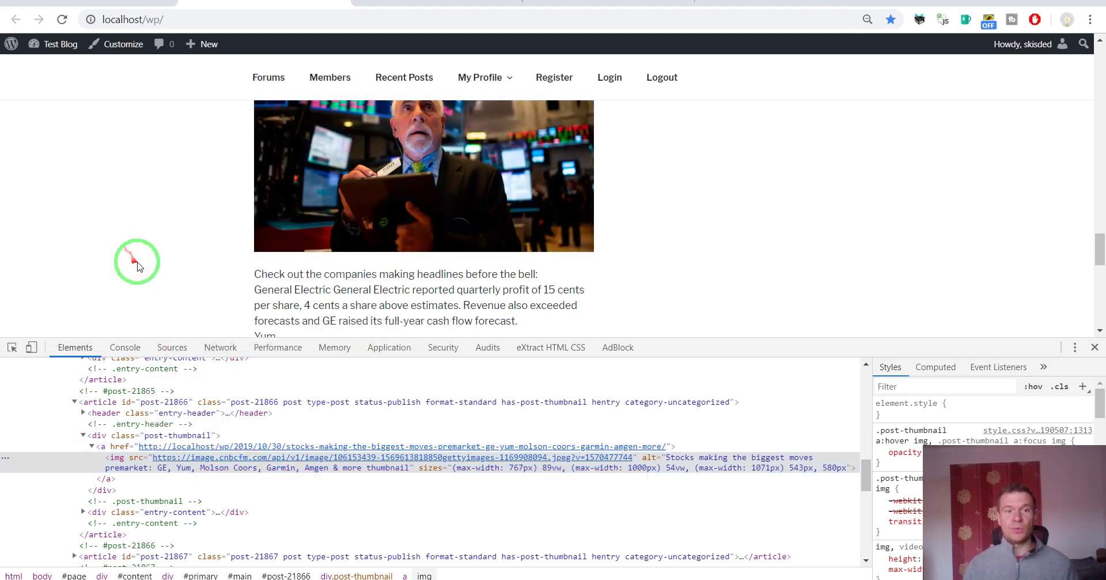
click(1095, 347)
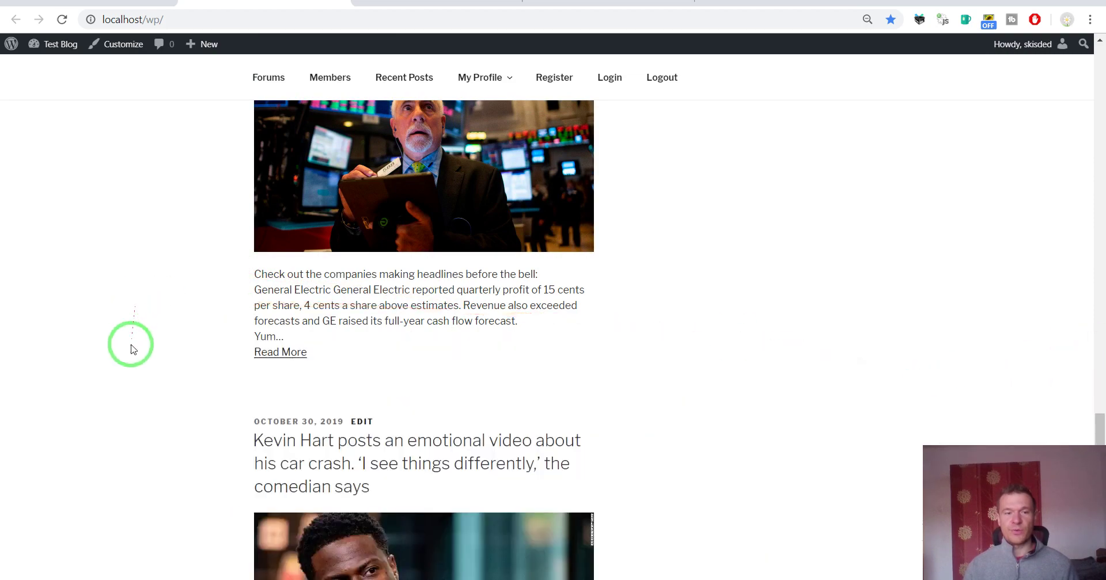
scroll(132, 346, up, 10)
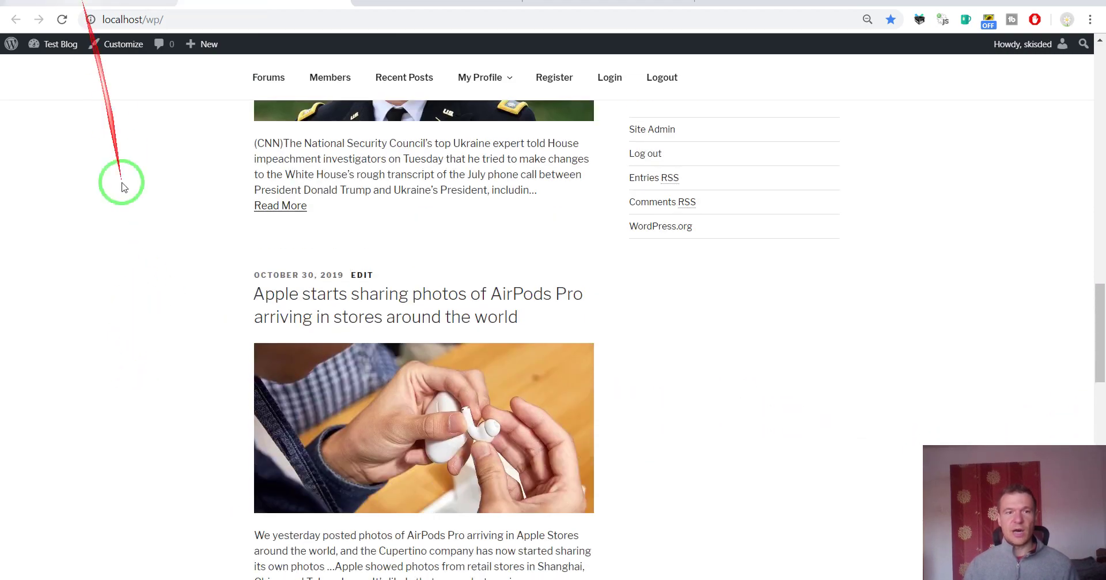
scroll(173, 340, up, 5)
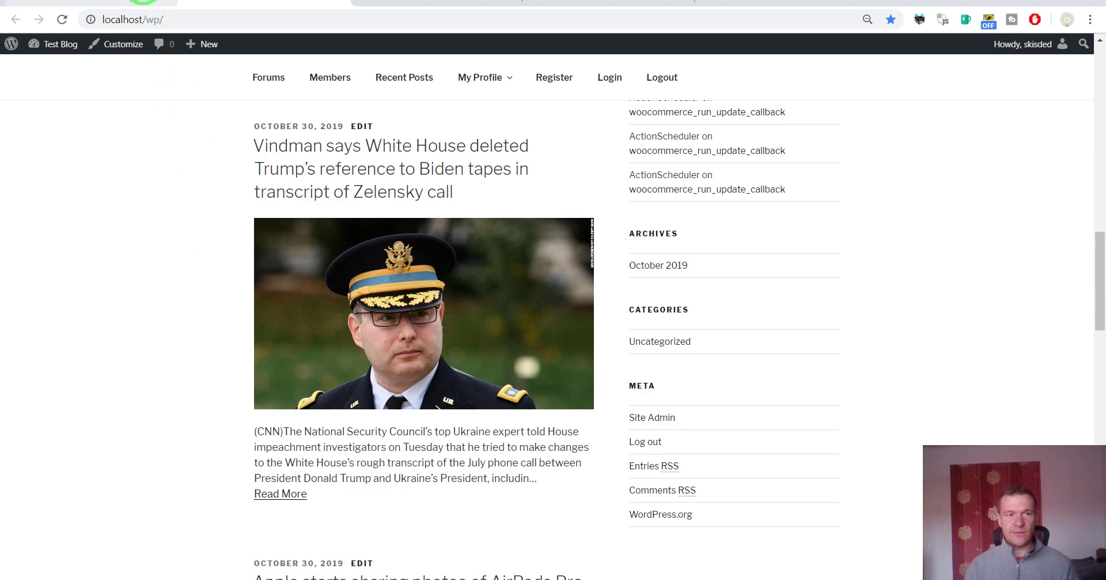
Step: Disable Do Not Copy Featured Image Locally in Newsomatic's main settings and save the settings
click(144, 2)
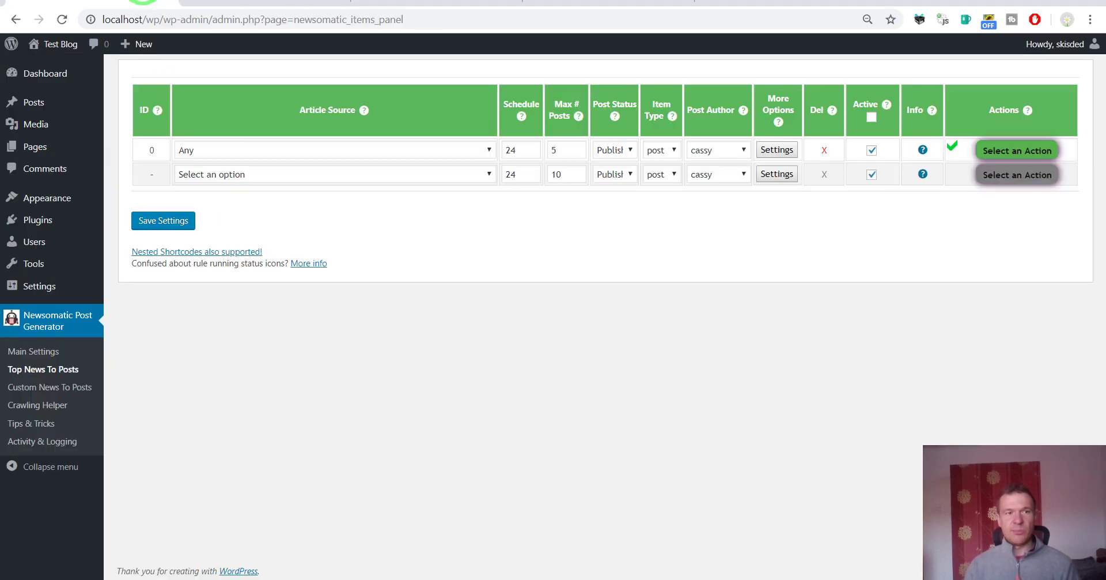
click(56, 351)
scroll(260, 306, down, 6)
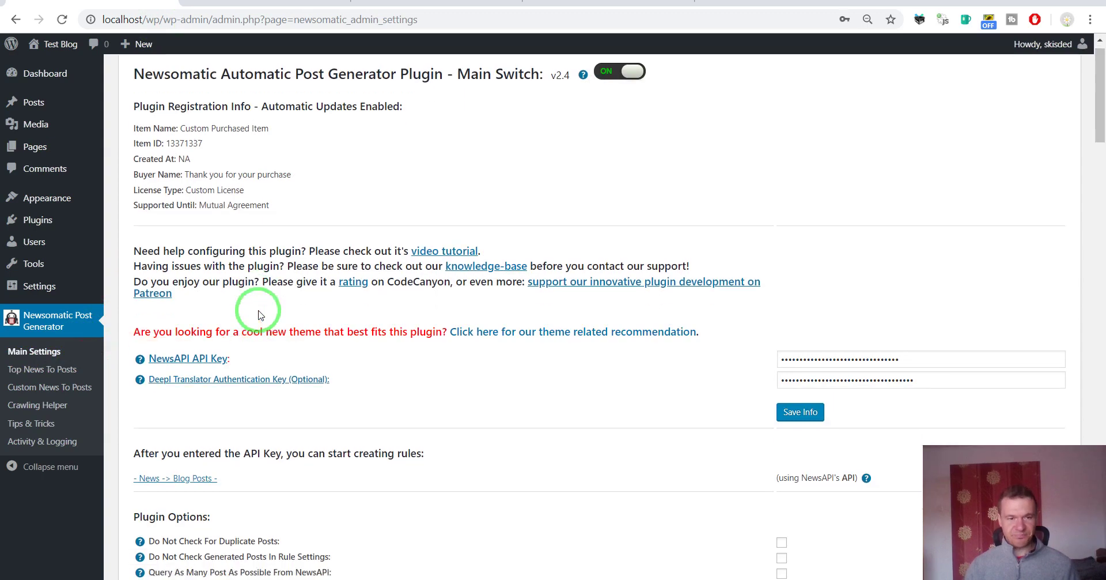
scroll(259, 312, down, 20)
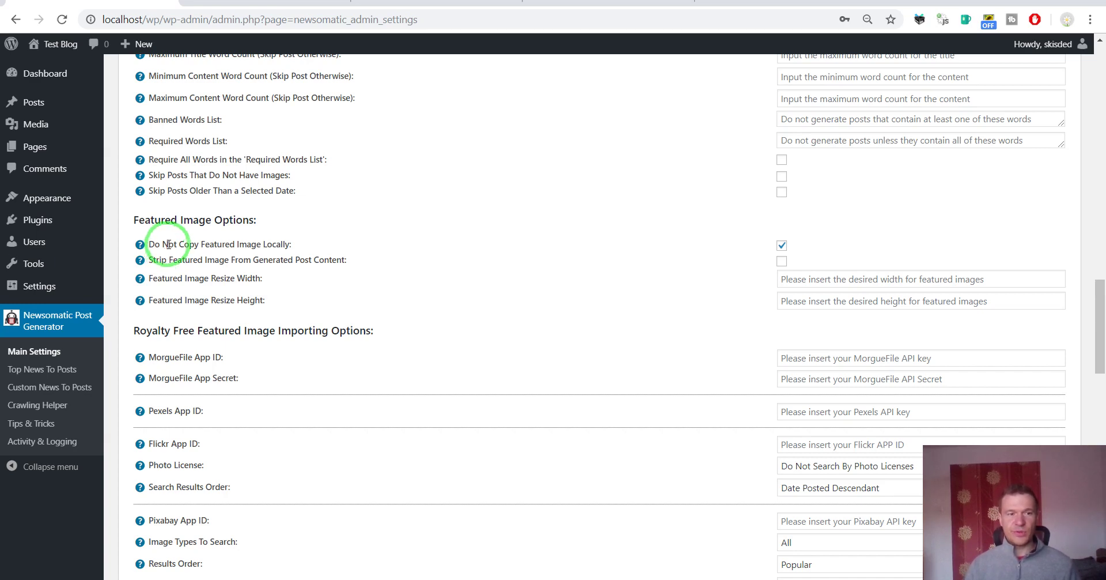
click(782, 245)
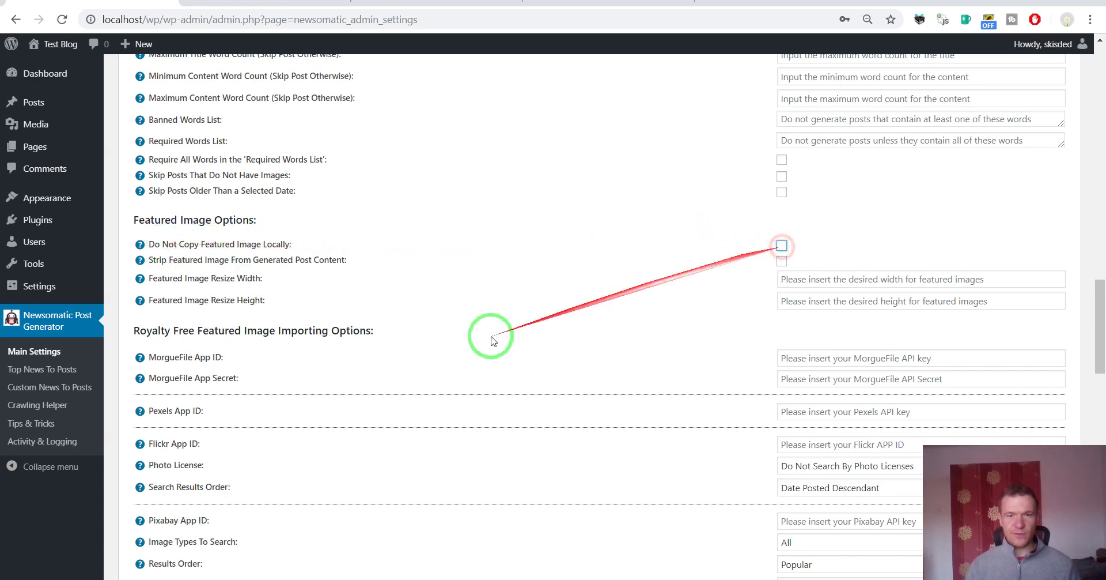
scroll(461, 346, down, 20)
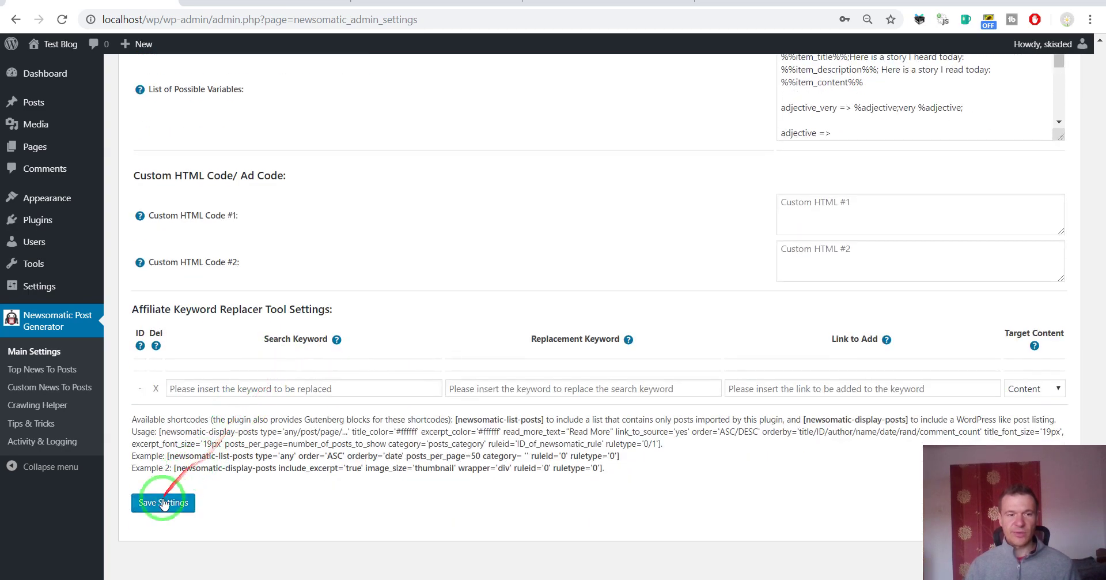
click(163, 503)
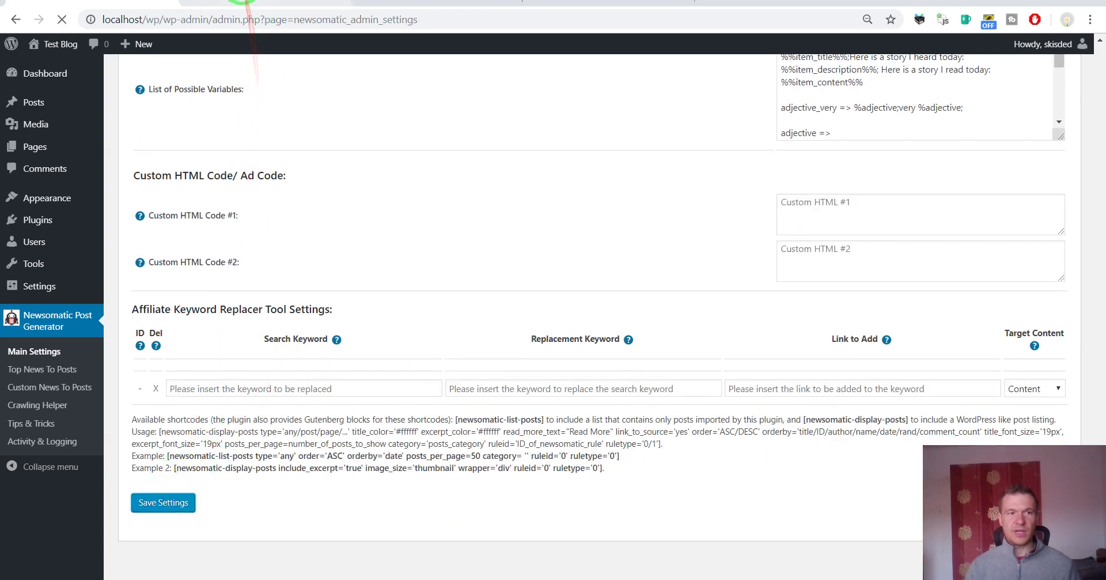
Step: Reload the blog's front page and check how the existing posts' featured images display with the option disabled
click(244, 2)
click(63, 19)
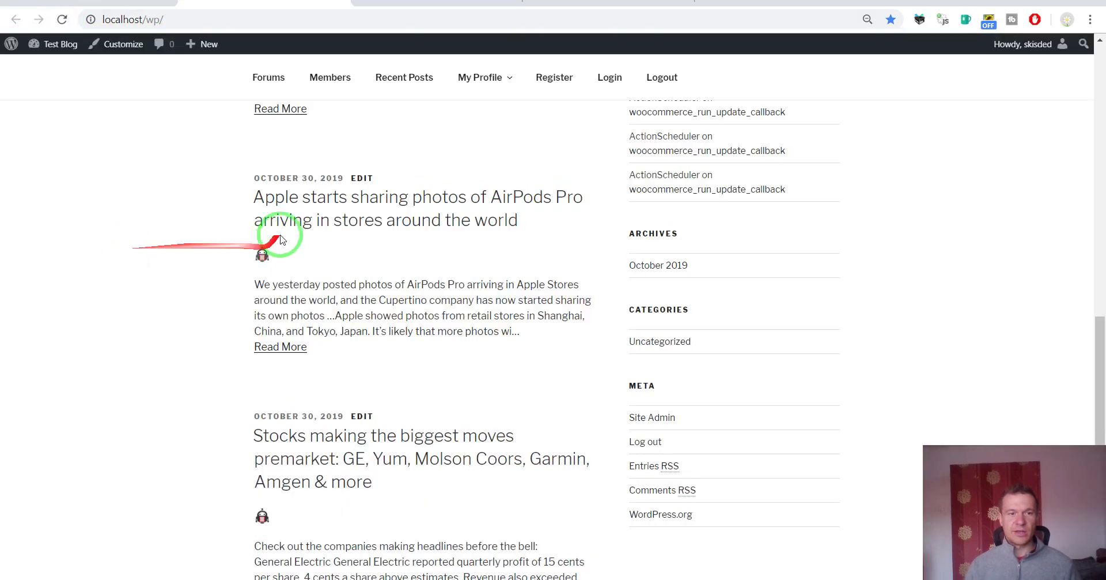
scroll(263, 256, up, 10)
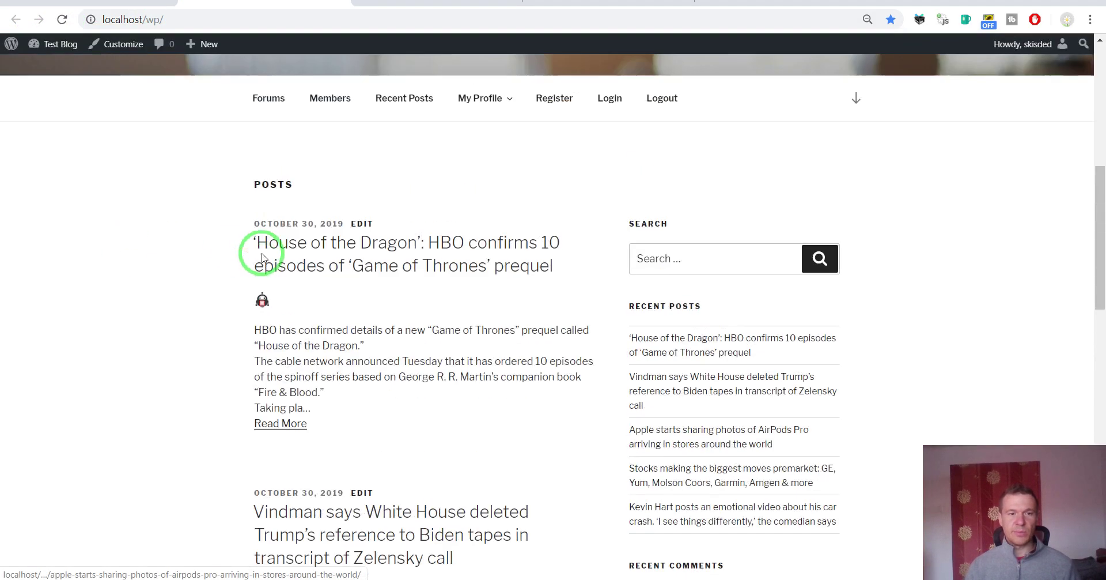
scroll(260, 271, up, 4)
scroll(259, 300, down, 4)
Step: Find Do Not Copy Featured Image Locally in the plugin's main settings, enable it again and save the settings
click(99, 2)
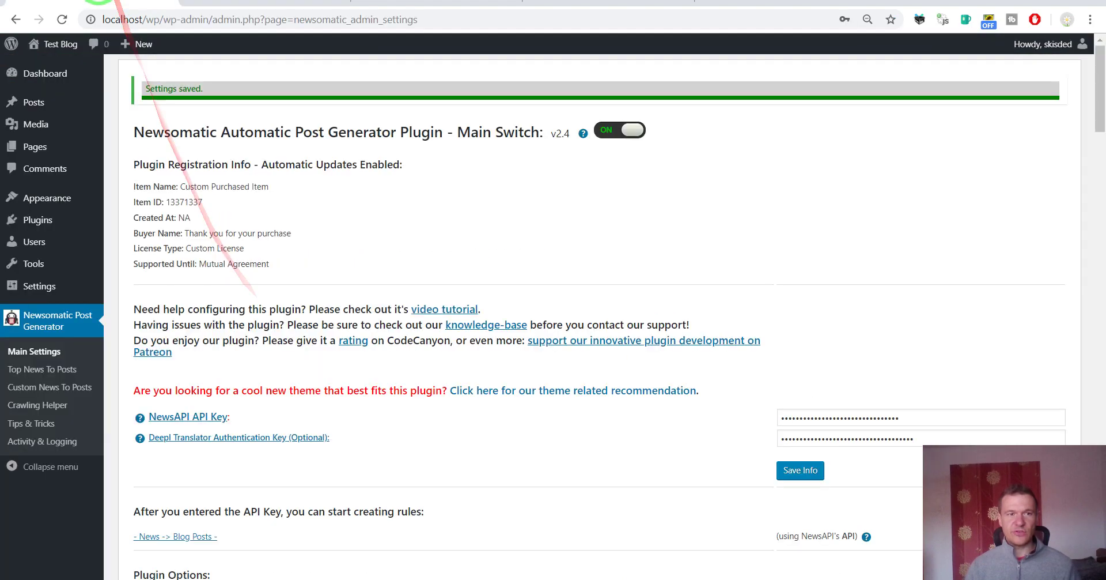
scroll(144, 279, down, 20)
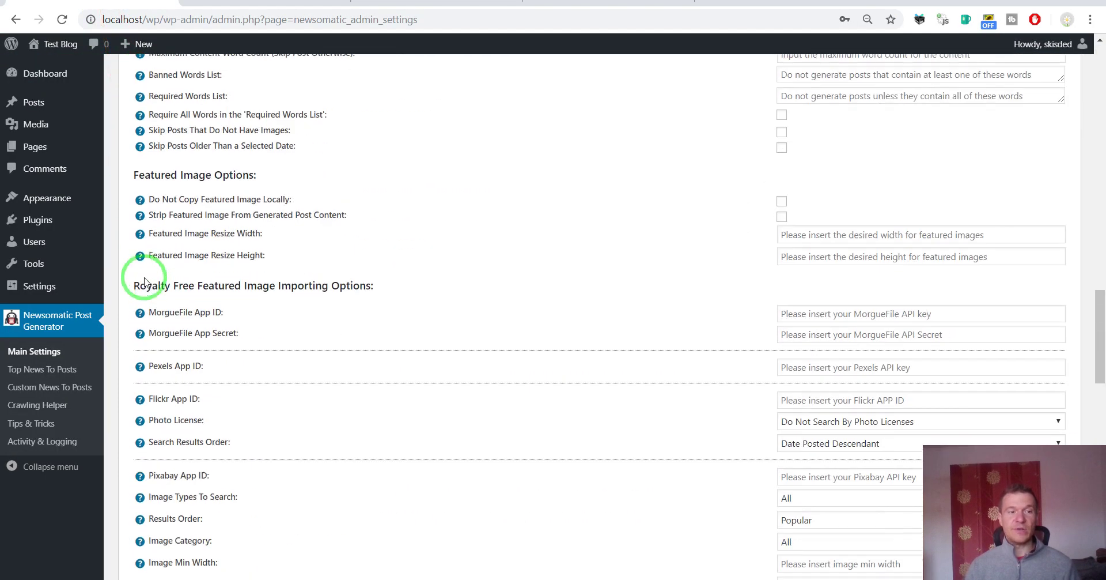
scroll(145, 283, down, 5)
key(ctrl+f)
key(Return)
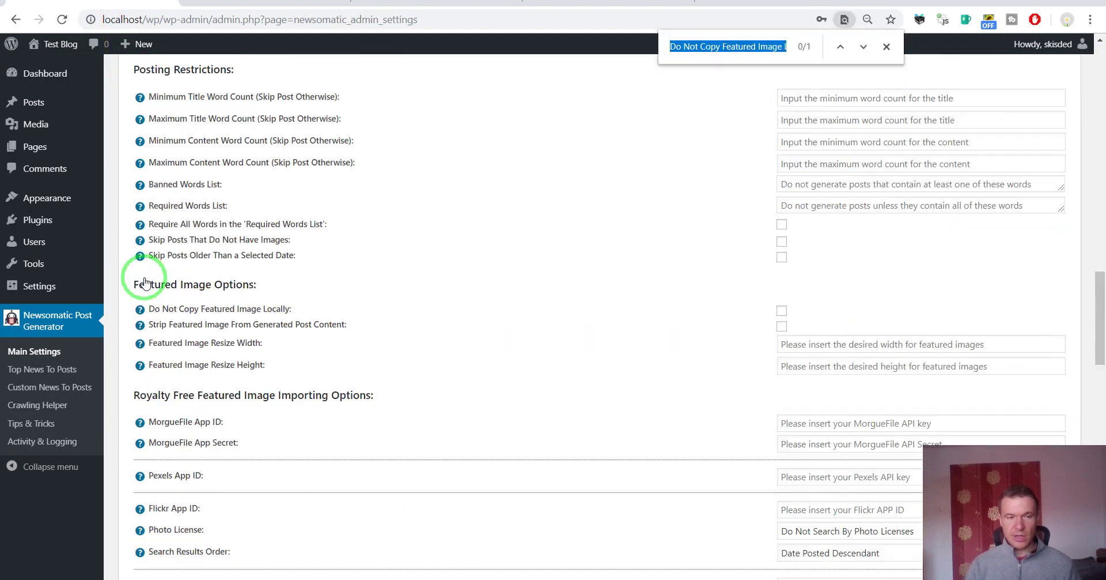
click(782, 310)
scroll(531, 345, down, 20)
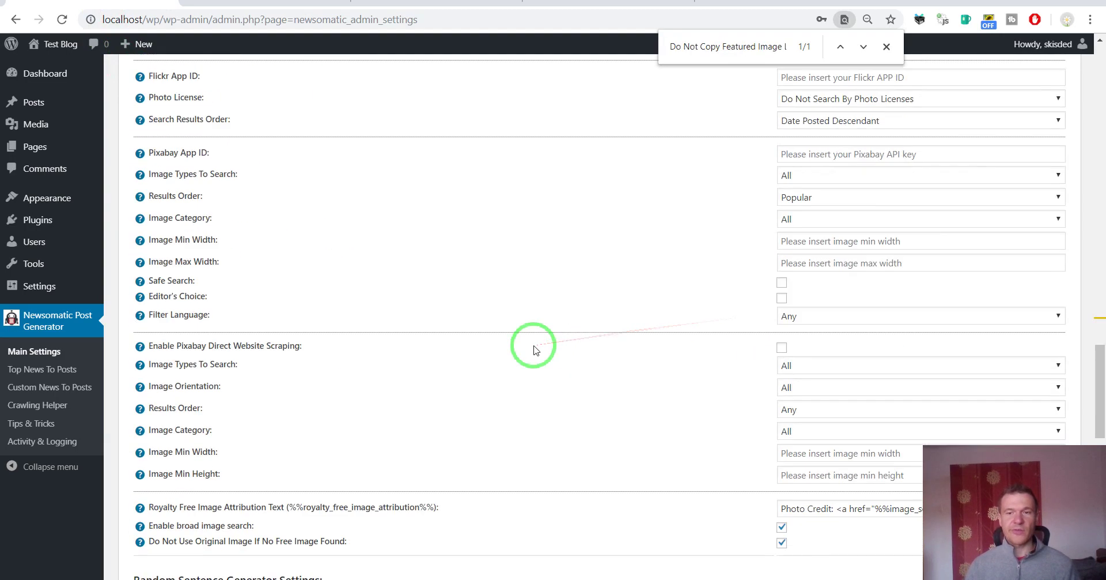
click(168, 500)
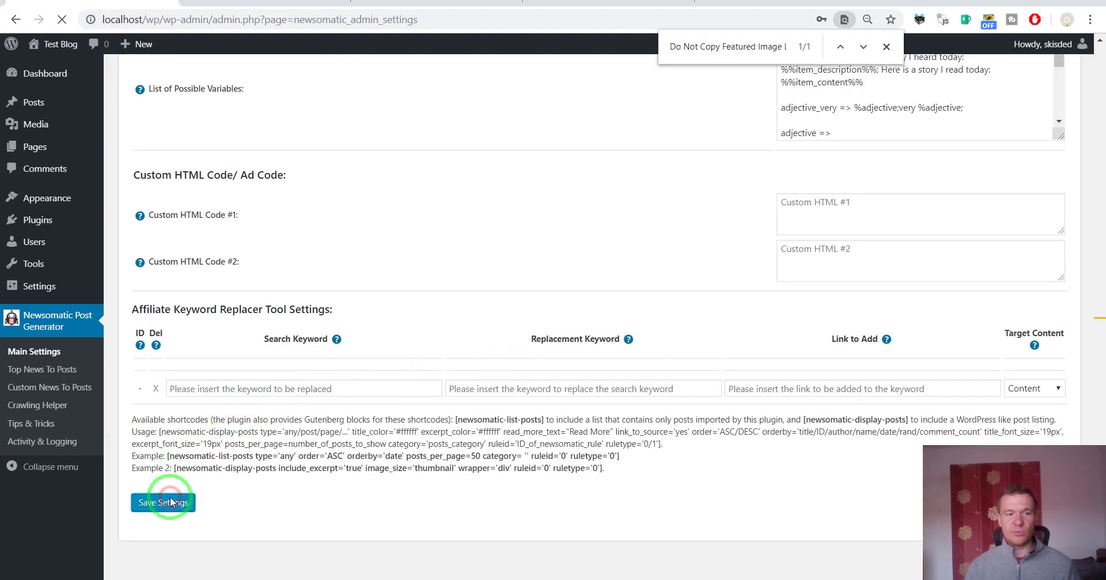
Step: Reload the front page to check the featured images, and search the main settings for Do Not Copy Featured Image Locally
click(237, 3)
click(61, 19)
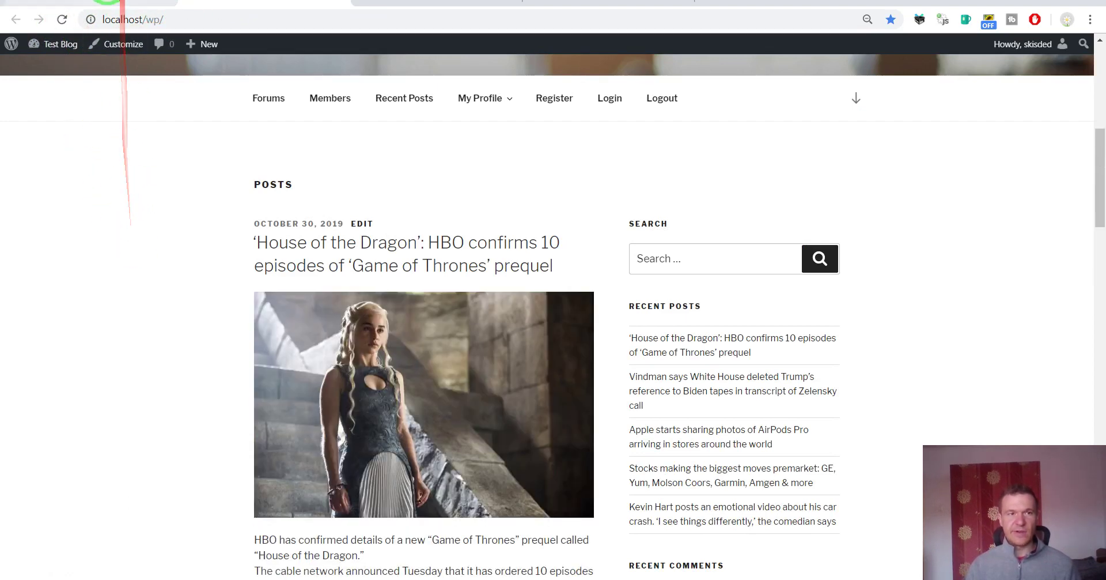
click(98, 3)
scroll(225, 380, down, 14)
key(ctrl+f)
text(Do Not Copy Featured Image Locally)
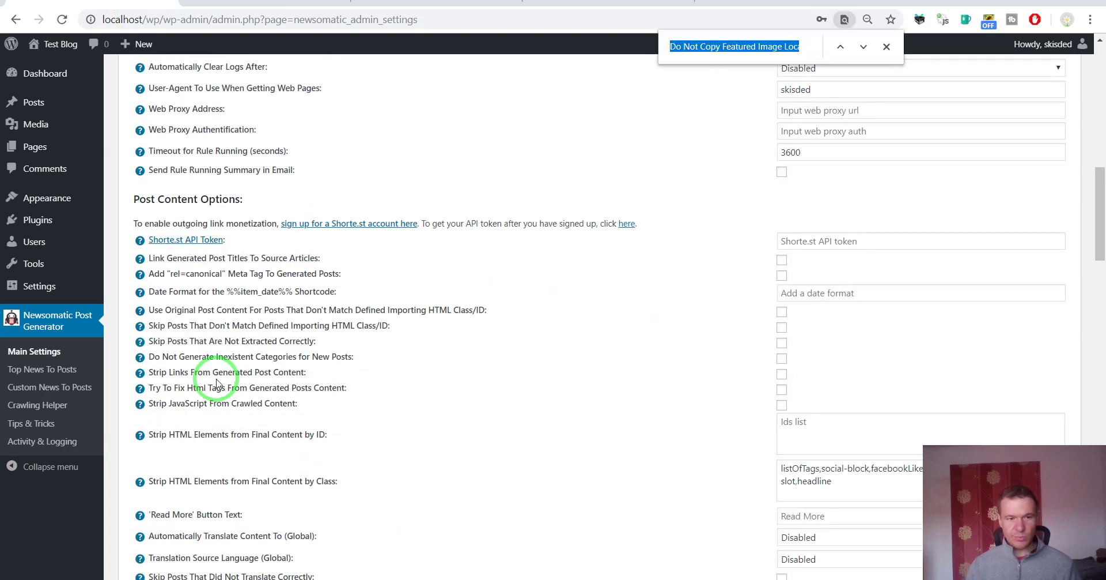
Step: Return to the blog's front page and look through the featured images of all generated posts
click(291, 3)
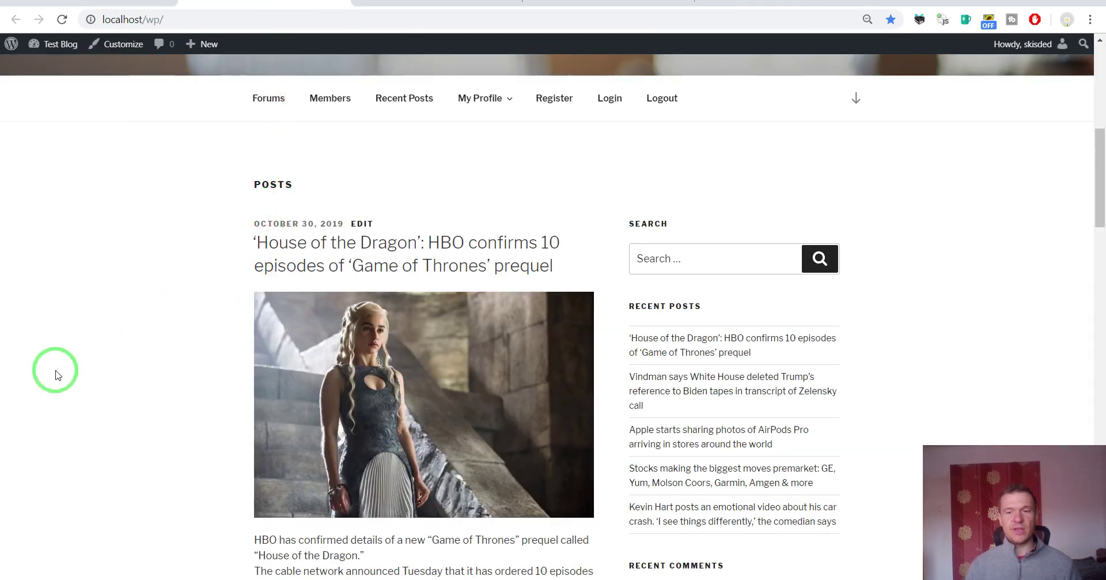
scroll(57, 375, down, 20)
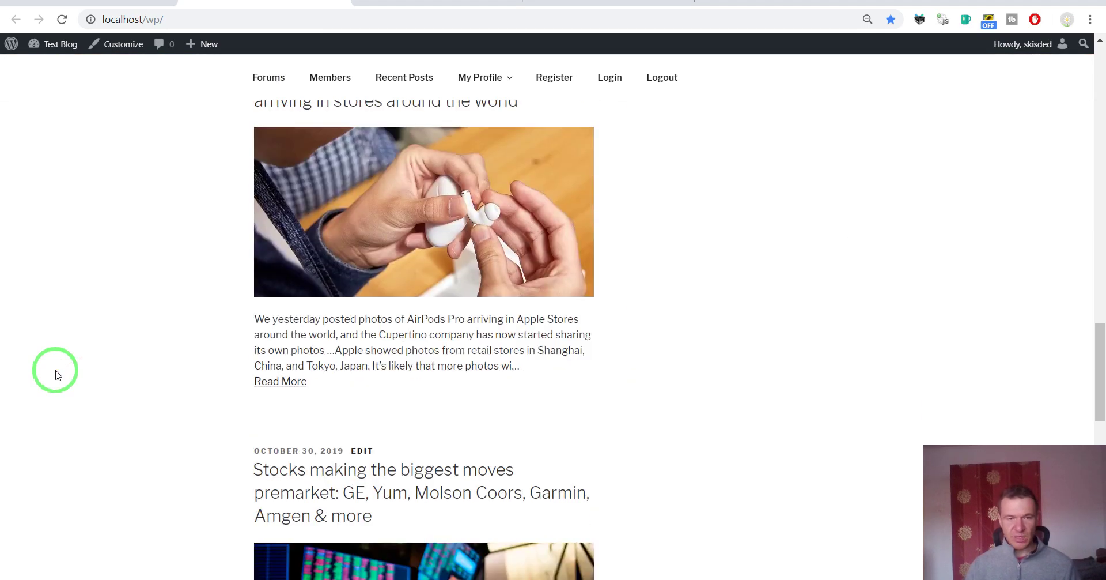
scroll(58, 375, down, 6)
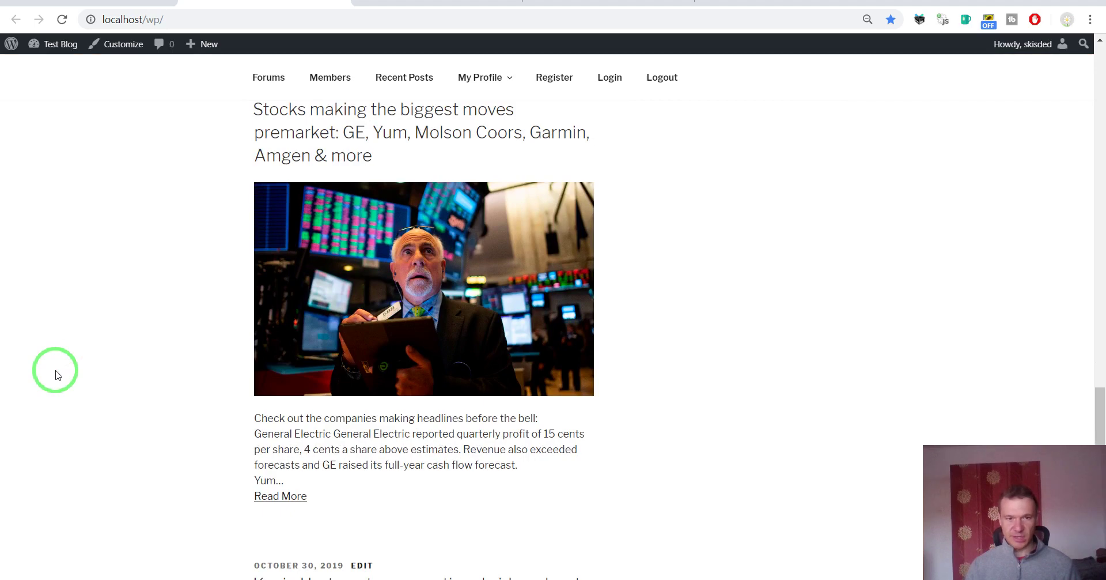
scroll(58, 374, down, 7)
scroll(58, 375, up, 6)
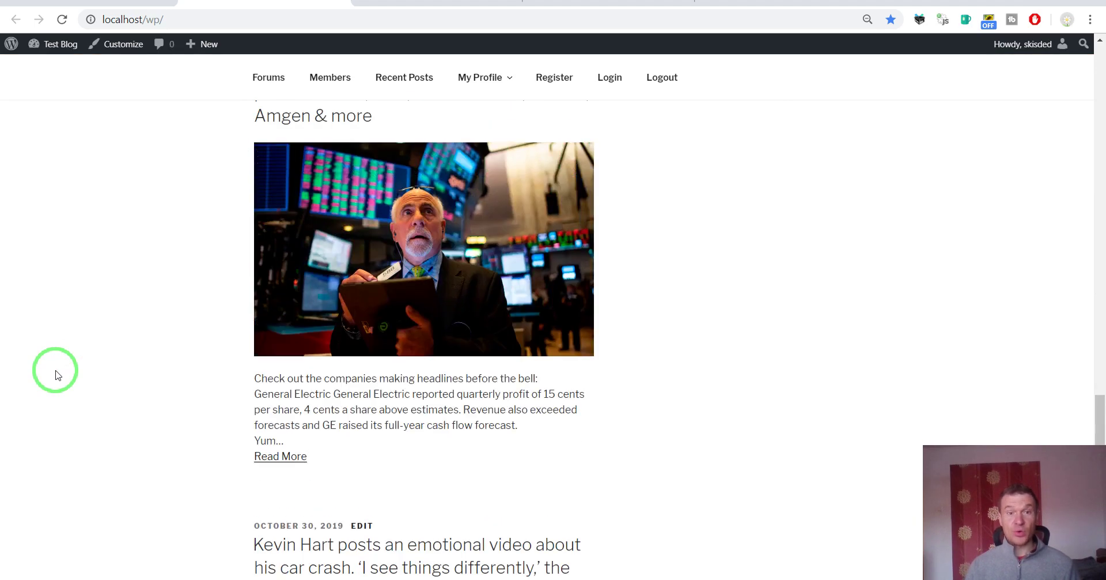